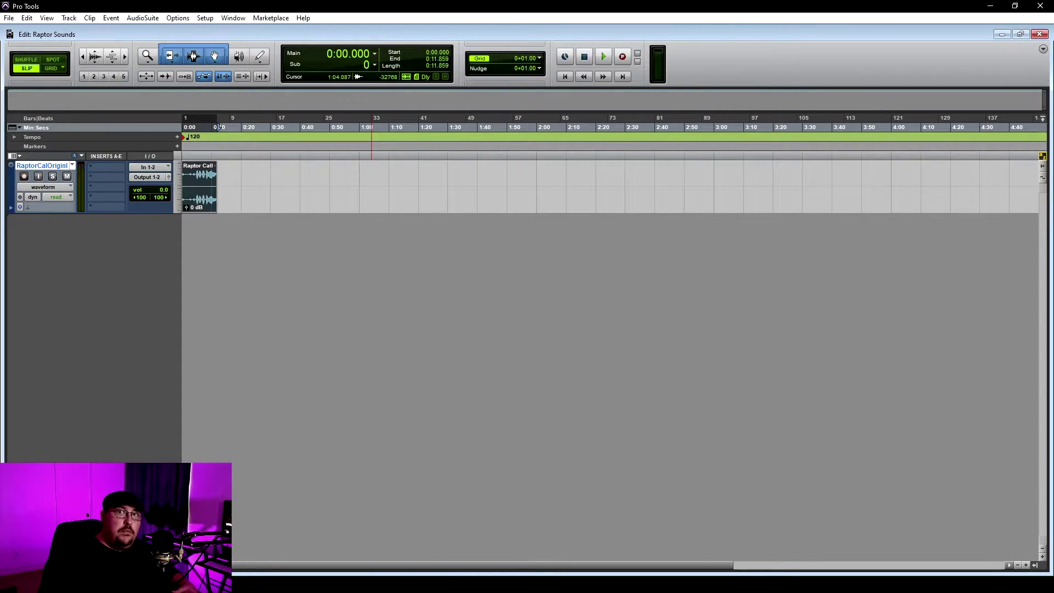
# Step: Place the Tortoises Mating-01 clip on a new track below the original raptor call and align it with the session start
pyautogui.press('space')
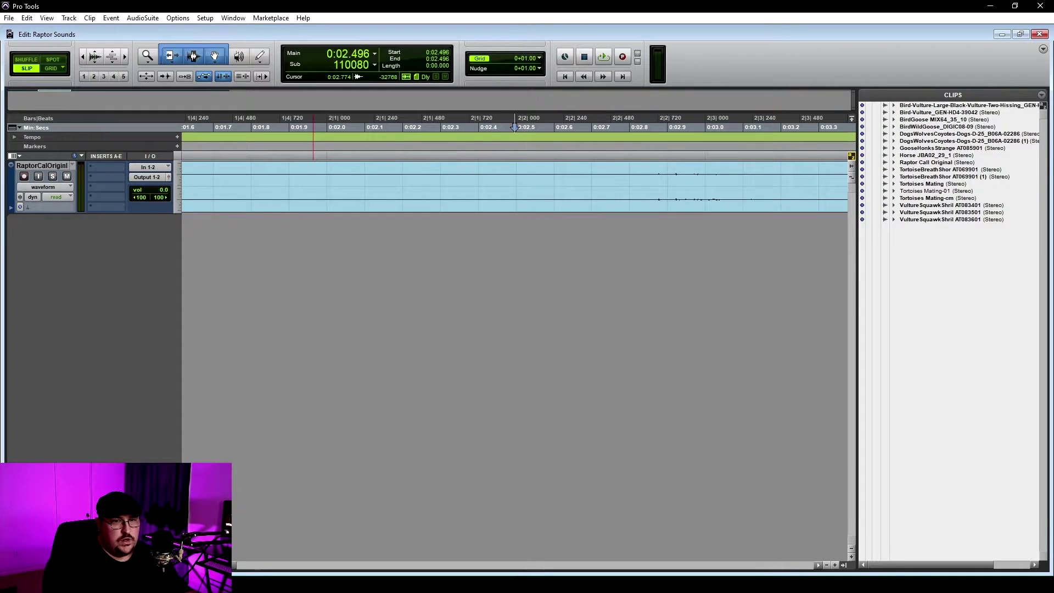
pyautogui.moveTo(935, 190); pyautogui.dragTo(538, 236)
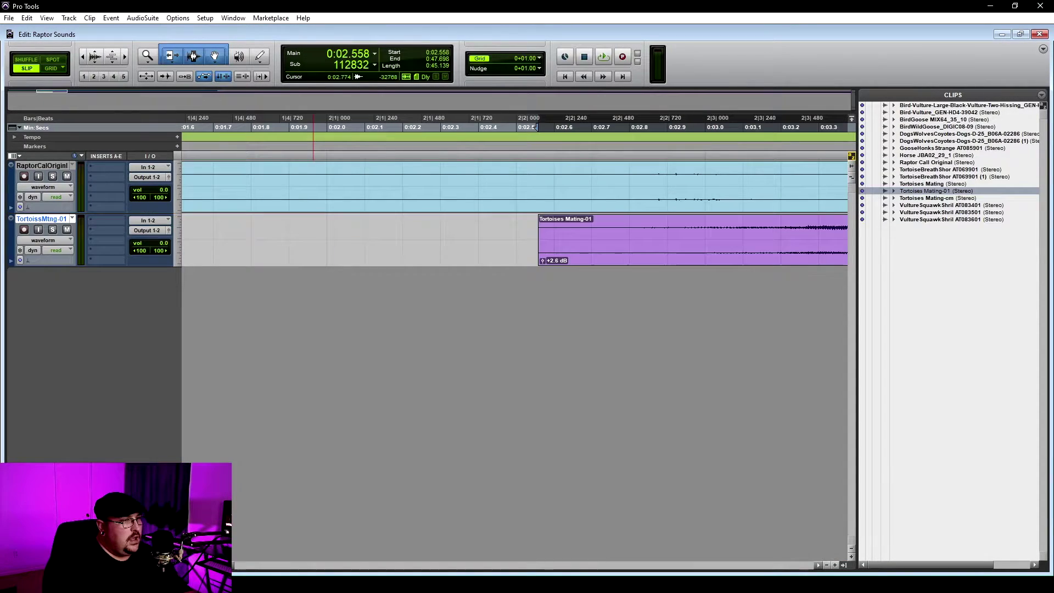
pyautogui.moveTo(651, 250); pyautogui.dragTo(167, 251)
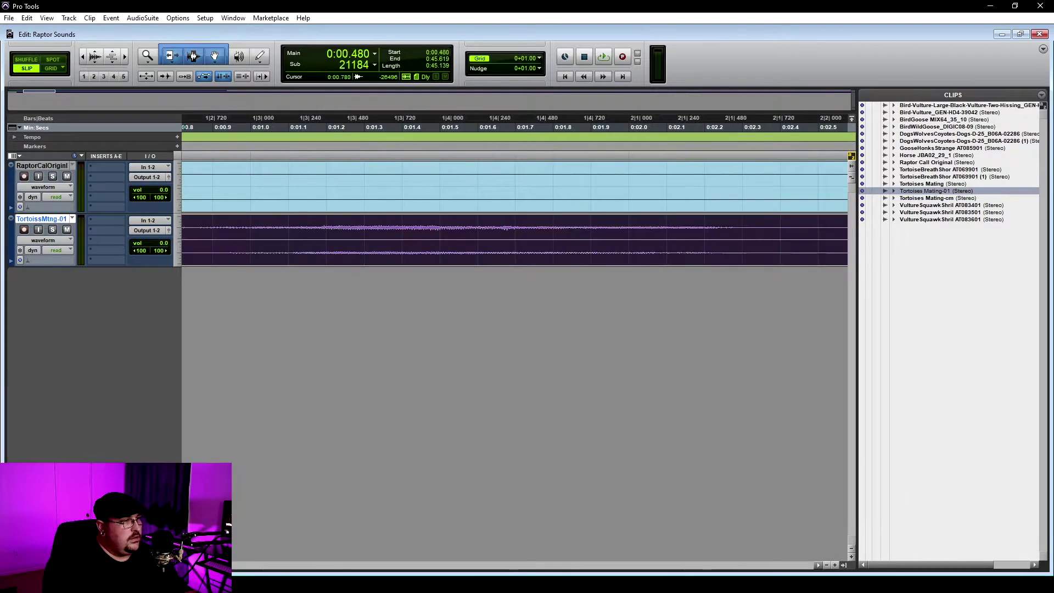
pyautogui.press('r')
pyautogui.press('r')
pyautogui.press('r')
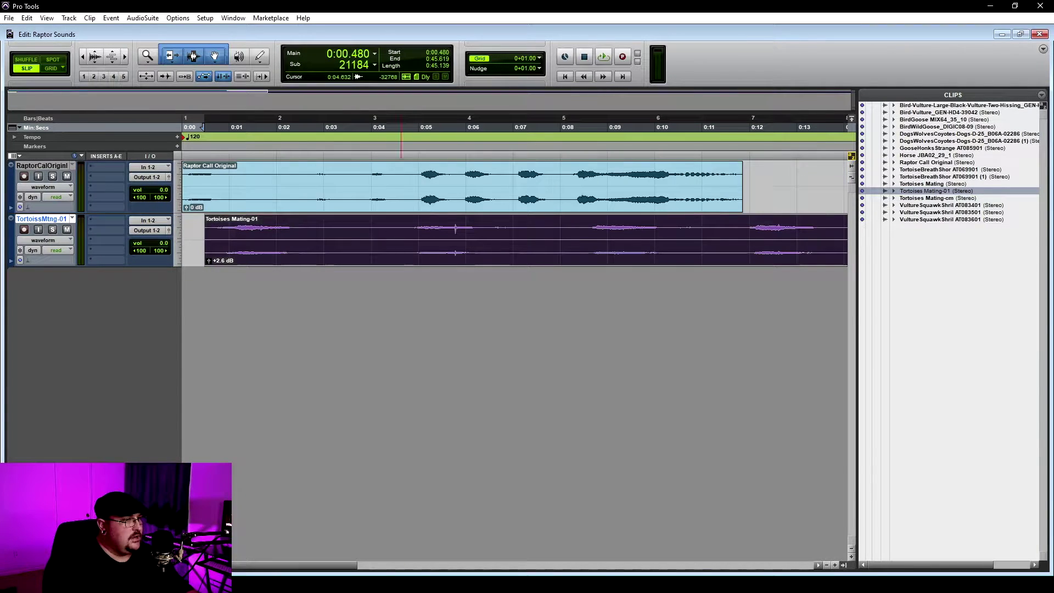
pyautogui.moveTo(425, 262); pyautogui.dragTo(314, 263)
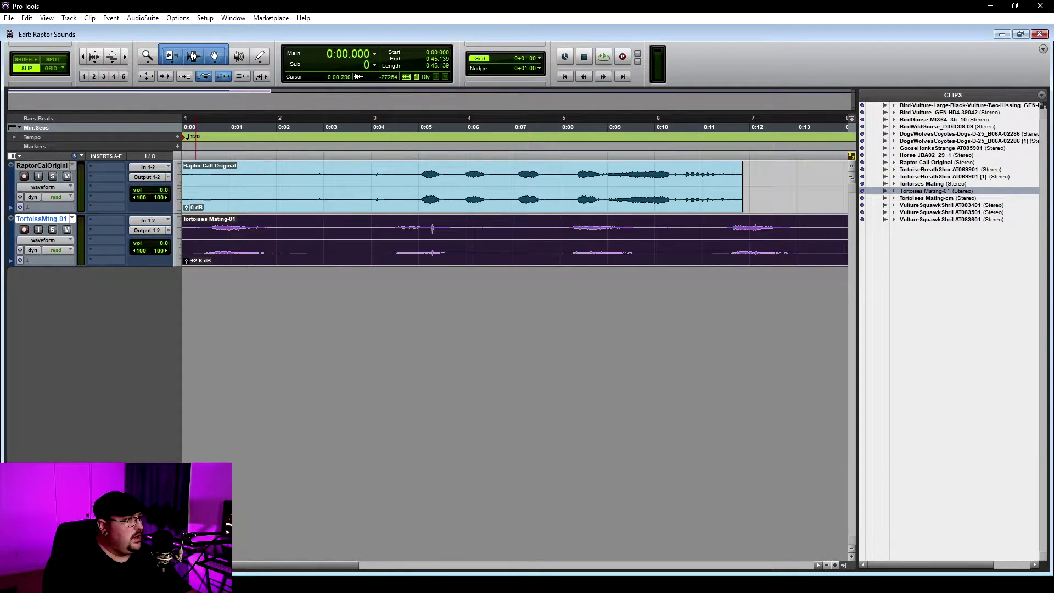
# Step: Mute the raptor call track and place BirdGoose MIX64_35_10, BirdWildGoose_DIGIC08-09 and GooseHonksStrange AT085901 on new tracks at the session start
pyautogui.click(67, 176)
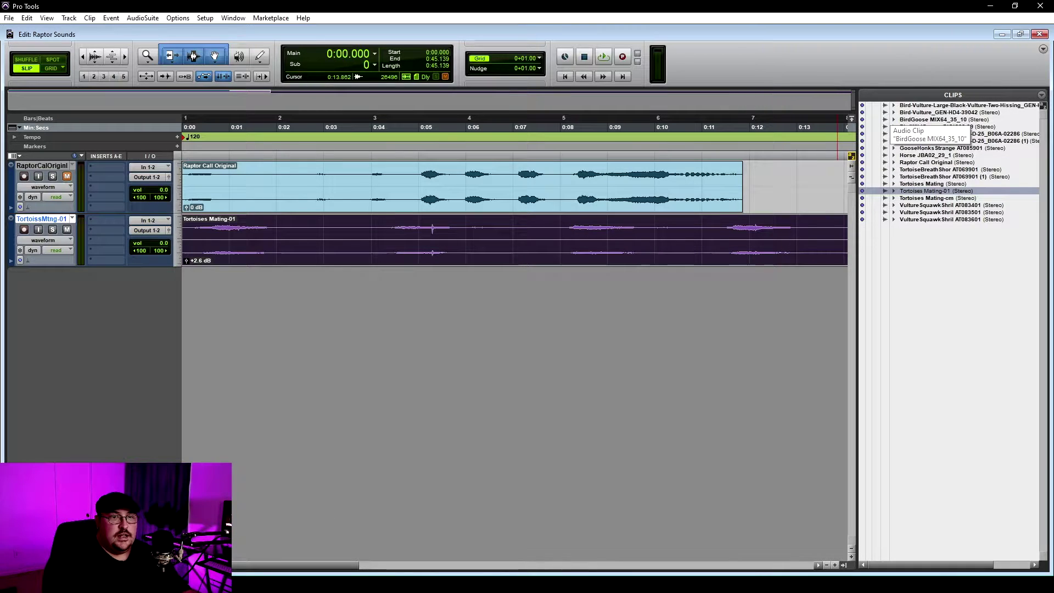
pyautogui.moveTo(928, 119); pyautogui.dragTo(189, 293)
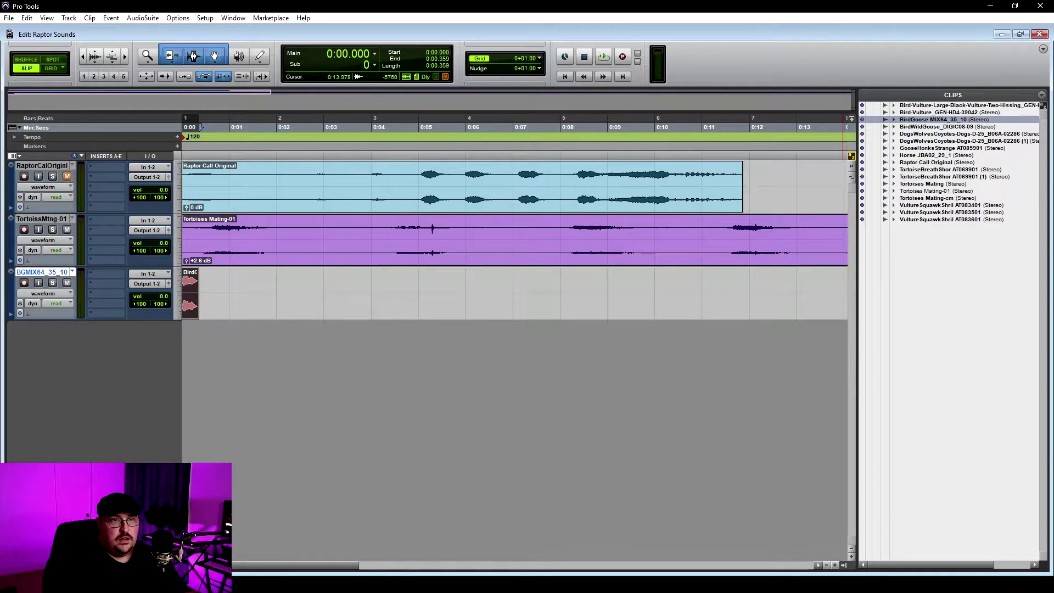
pyautogui.moveTo(961, 127); pyautogui.dragTo(251, 349)
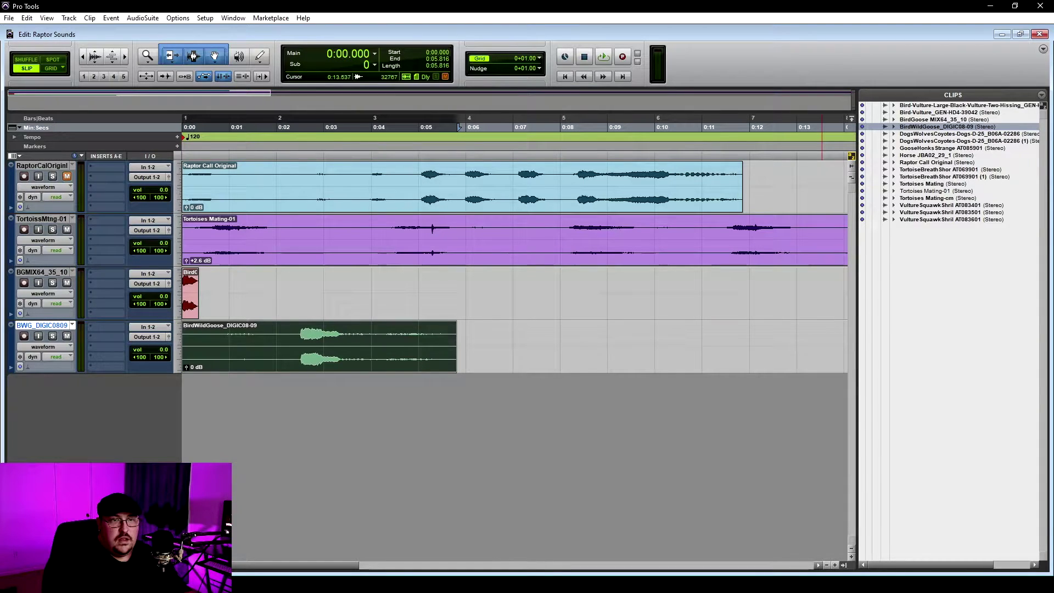
pyautogui.moveTo(952, 148); pyautogui.dragTo(204, 398)
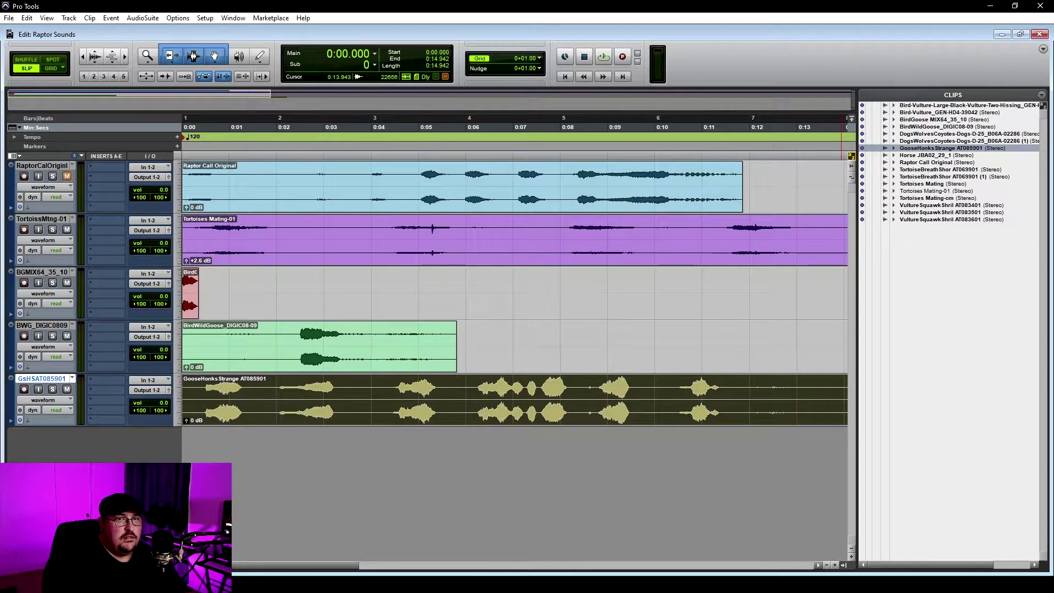
pyautogui.click(844, 565)
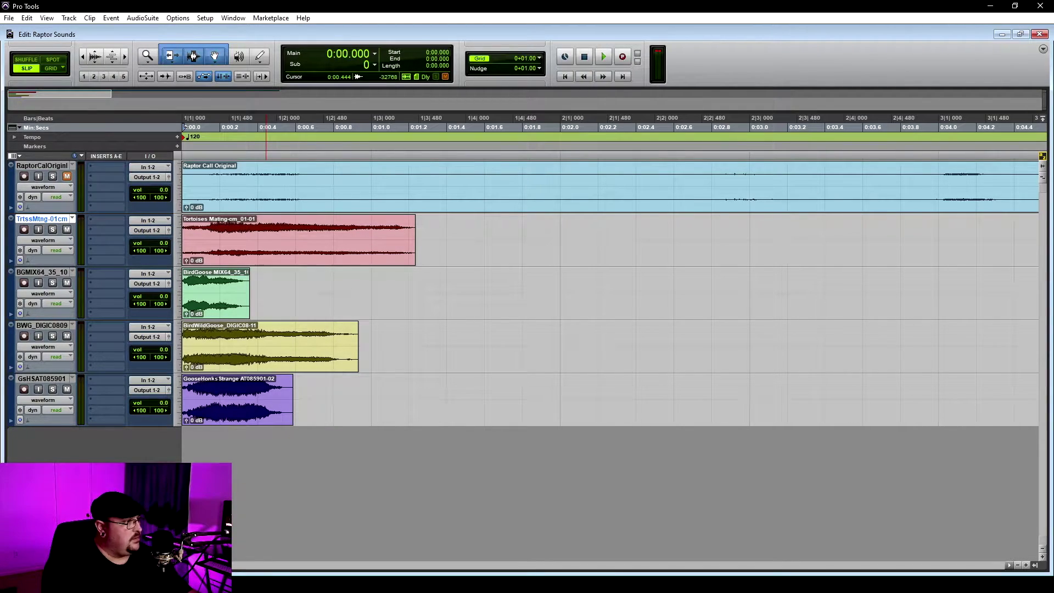
# Step: Solo the tracks of the trimmed tortoise and goose clips in turn and play each one back
pyautogui.click(256, 258)
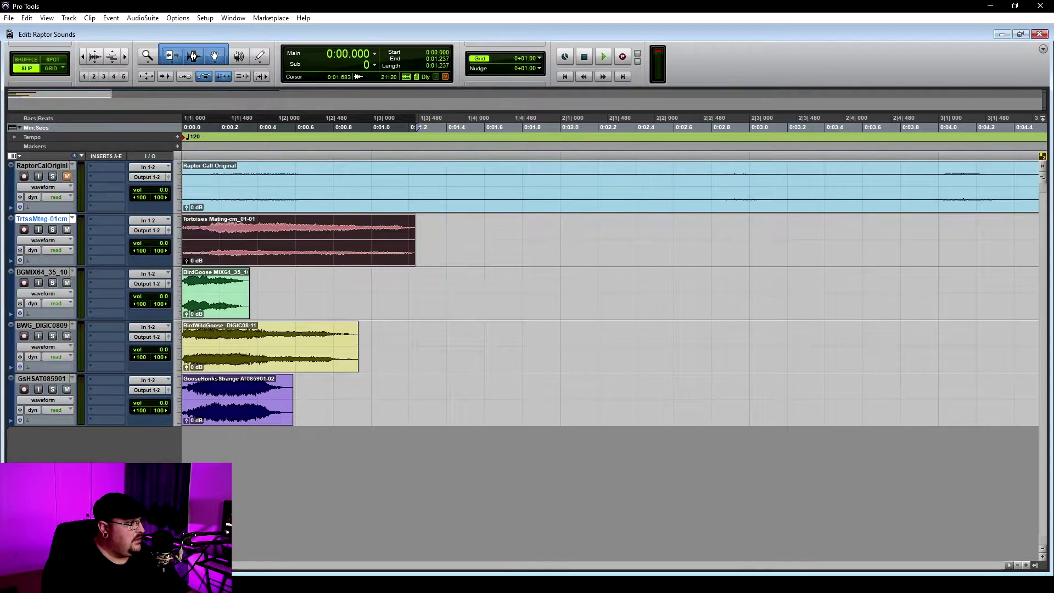
pyautogui.hotkey('shift', 's')
pyautogui.press('space')
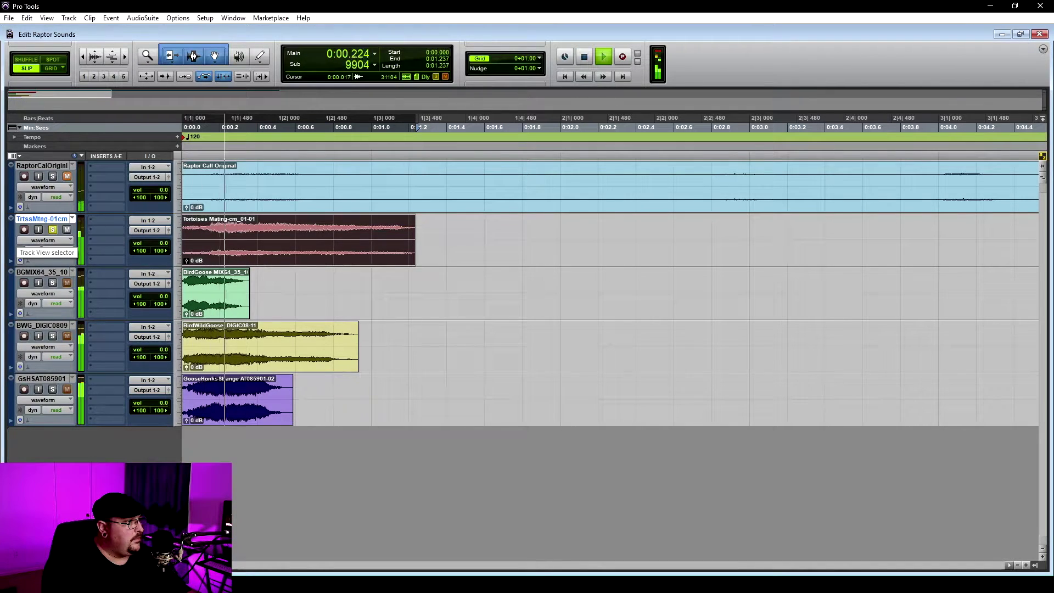
pyautogui.click(53, 282)
pyautogui.hotkey('shift', 's')
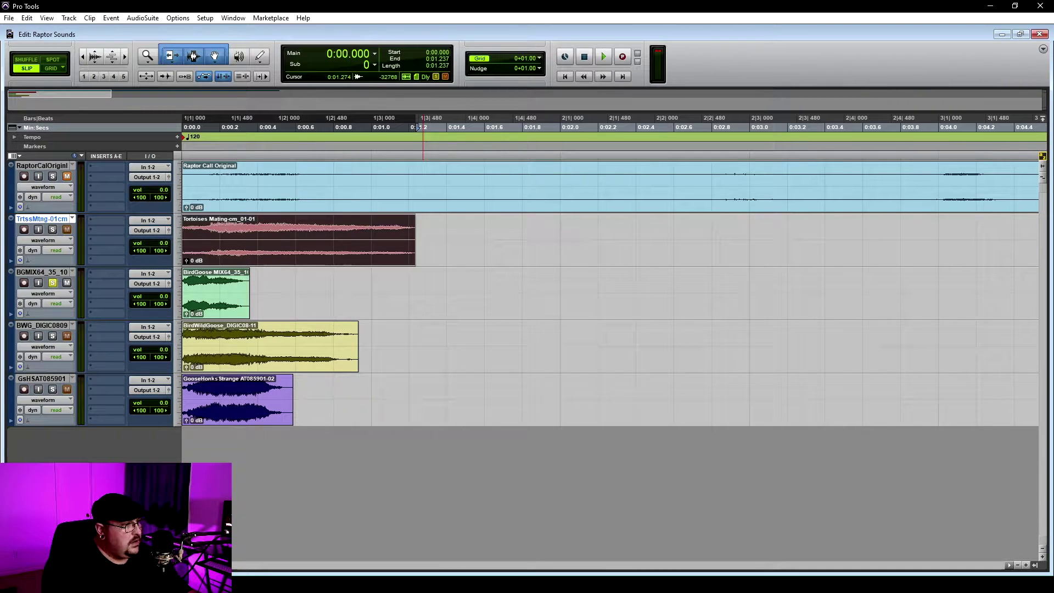
pyautogui.moveTo(418, 126); pyautogui.dragTo(295, 127)
pyautogui.press('space')
pyautogui.press('space')
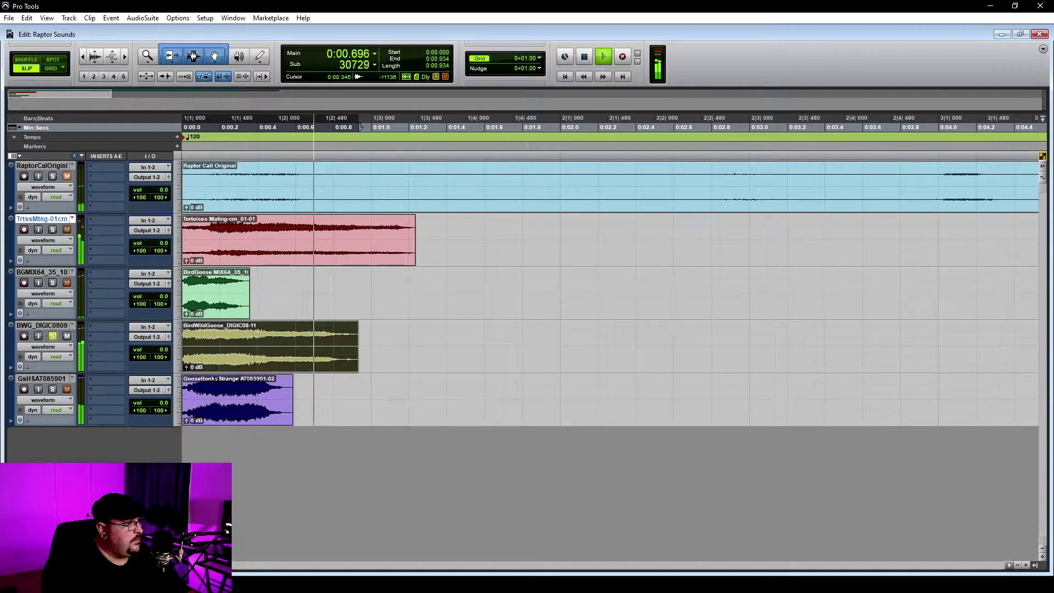
pyautogui.press('space')
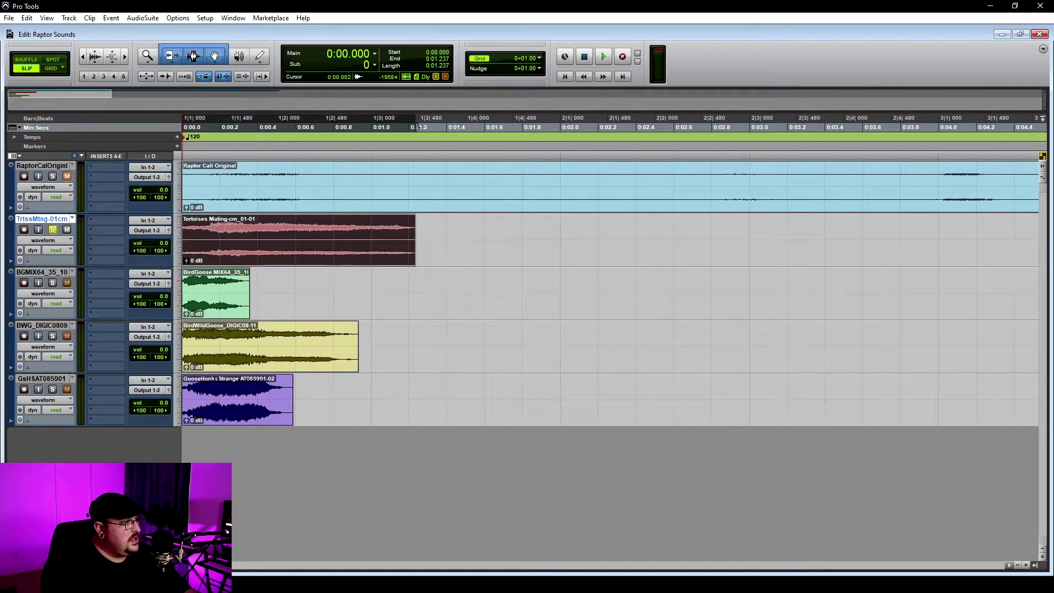
# Step: Enable Polyphonic Elastic Audio on the tortoise track and show the track in warp view
pyautogui.click(27, 260)
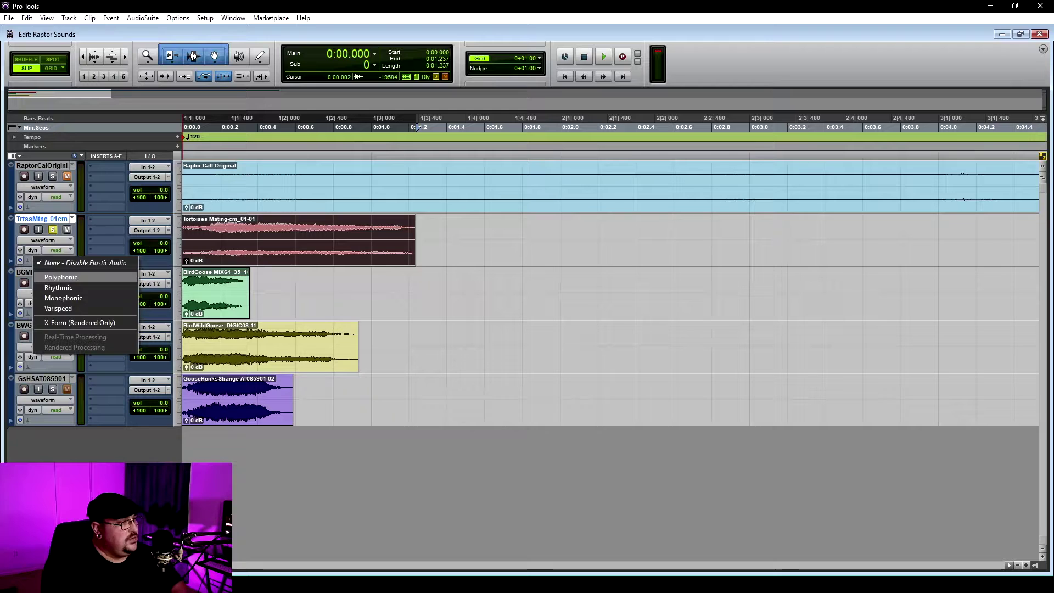
pyautogui.click(60, 277)
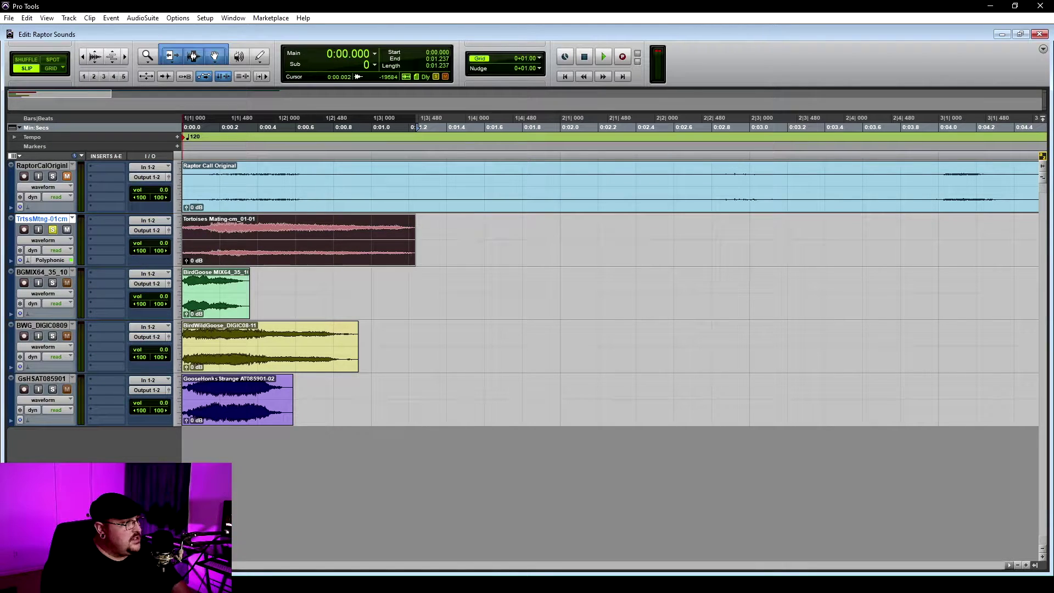
pyautogui.click(55, 240)
pyautogui.click(83, 275)
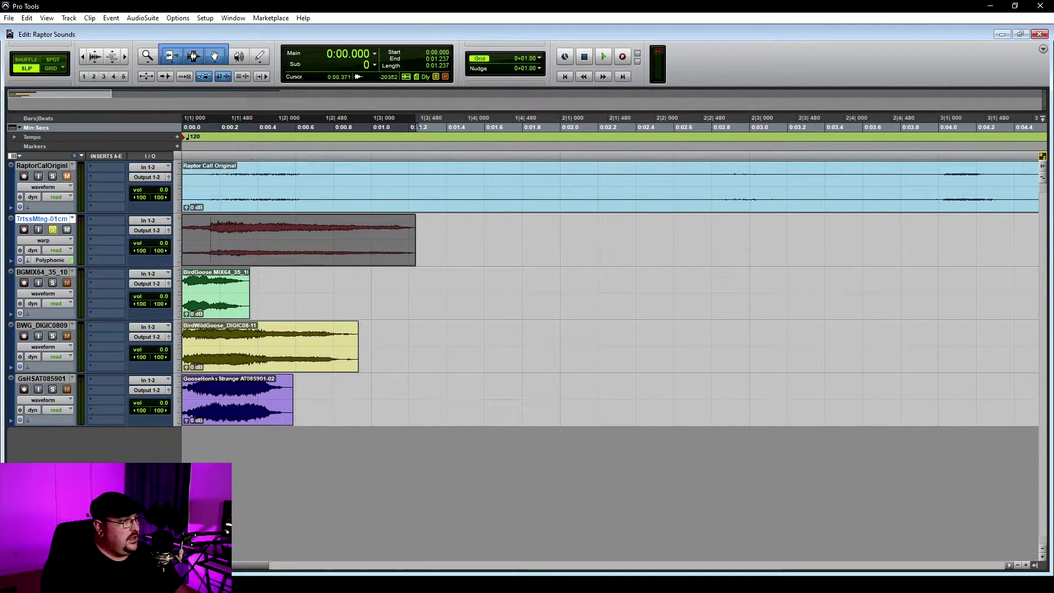
# Step: Compress the tortoise clip in time to about 0.39 seconds and play it back
pyautogui.hotkey('ctrl', '[')
pyautogui.hotkey('ctrl', ']')
pyautogui.hotkey('ctrl', ']')
pyautogui.hotkey('ctrl', ']')
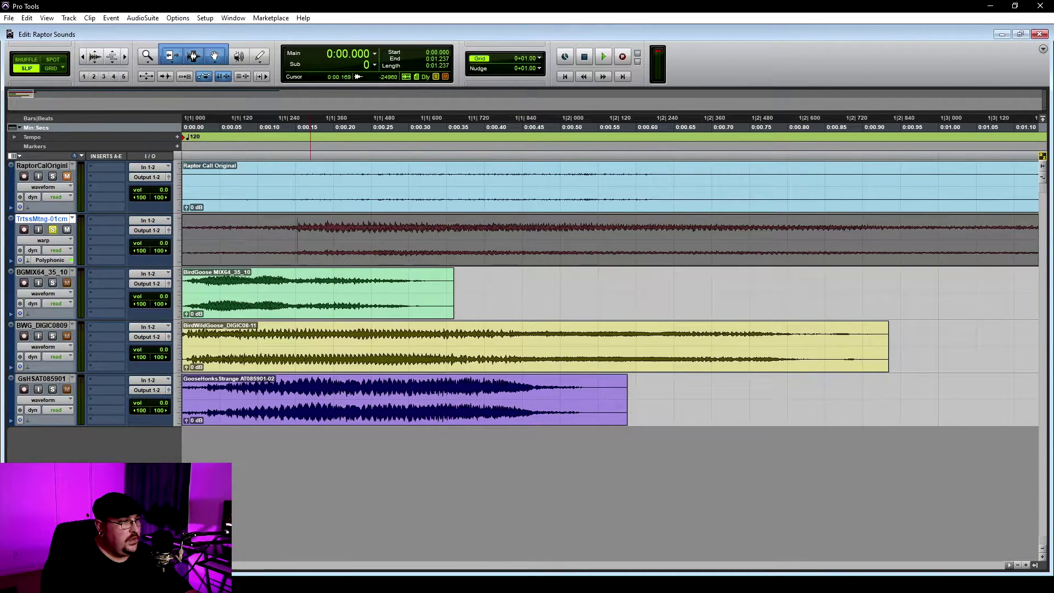
pyautogui.hotkey('ctrl', '[')
pyautogui.moveTo(651, 127); pyautogui.dragTo(331, 127)
pyautogui.press('space')
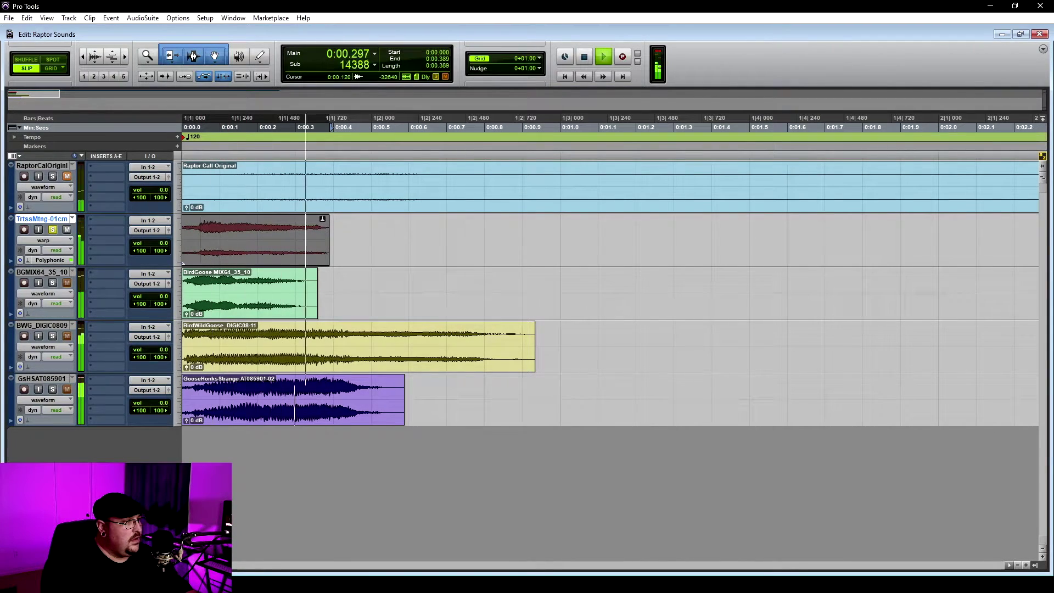
# Step: Lengthen the warped tortoise clip to about 0.48 seconds, auditioning it between adjustments
pyautogui.moveTo(332, 127); pyautogui.dragTo(358, 127)
pyautogui.press('space')
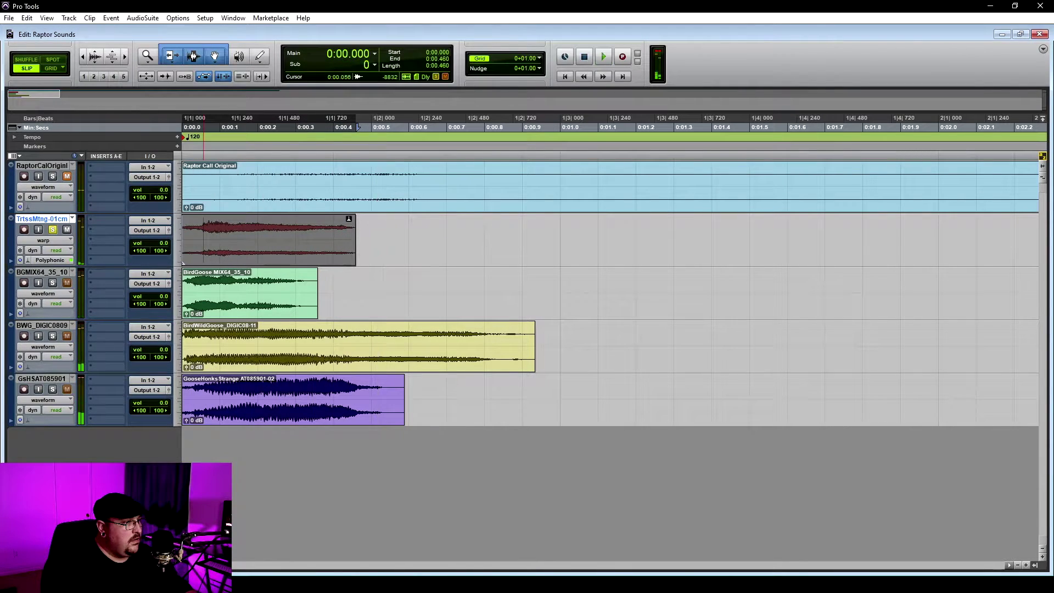
pyautogui.press('space')
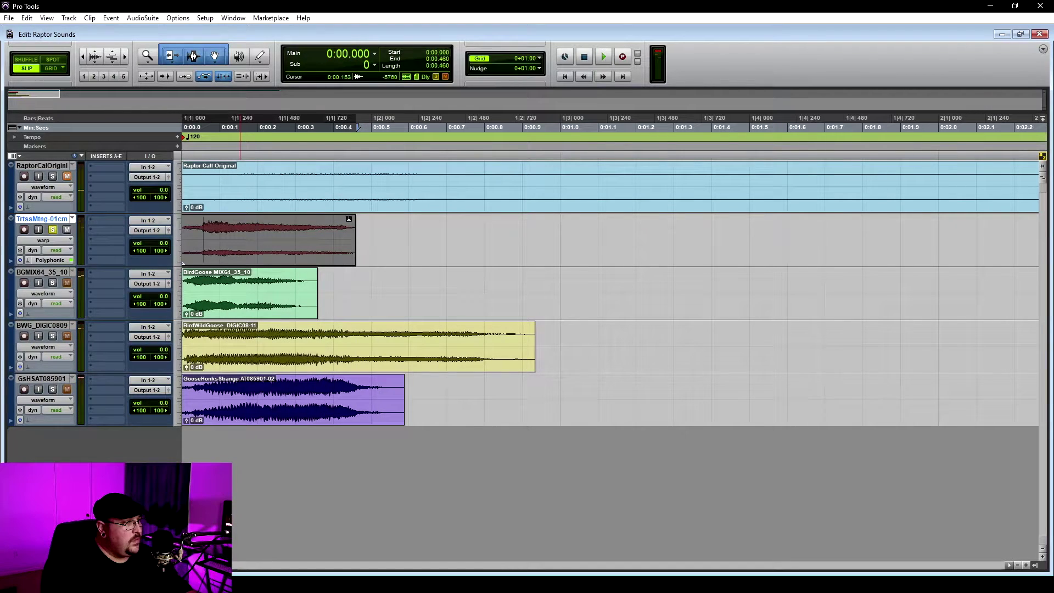
pyautogui.moveTo(203, 254); pyautogui.dragTo(204, 255)
pyautogui.press('space')
pyautogui.press('space')
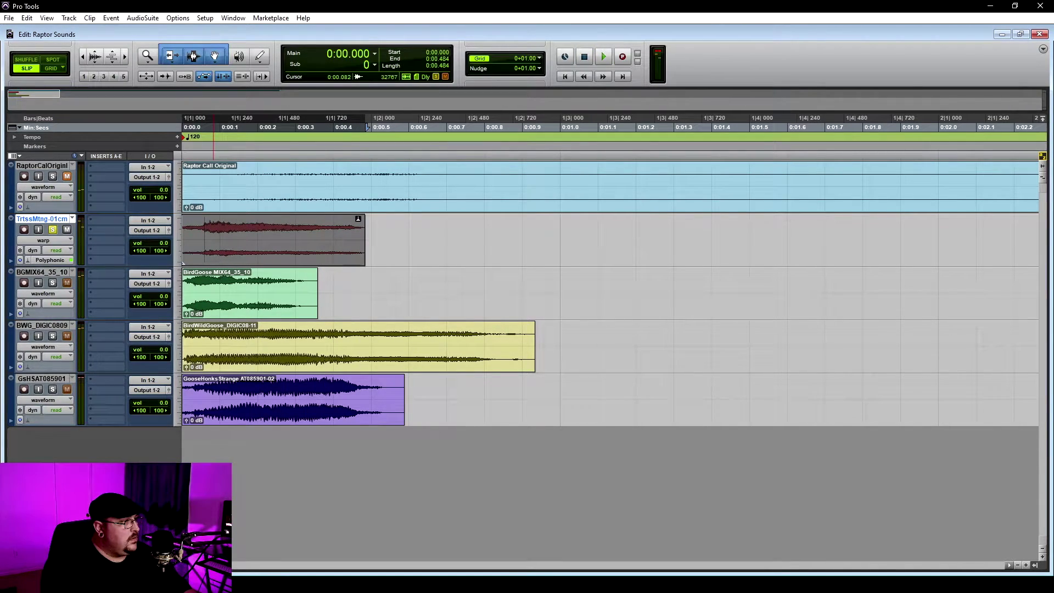
# Step: Return the tortoise track to waveform view and shift the BirdGoose MIX64_35_10 clip to start at about 0.040 seconds
pyautogui.click(67, 240)
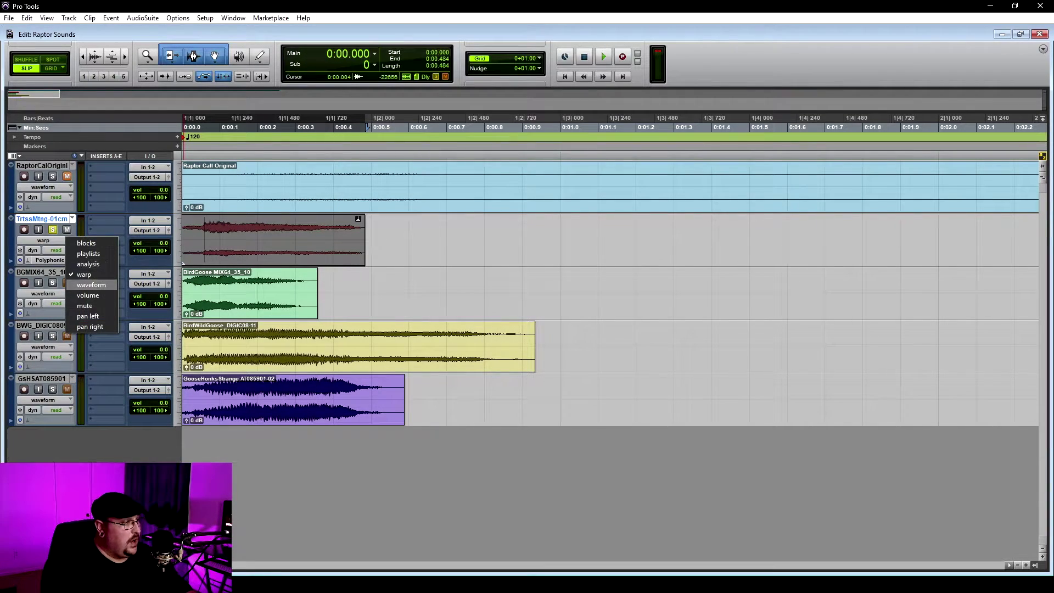
pyautogui.click(91, 285)
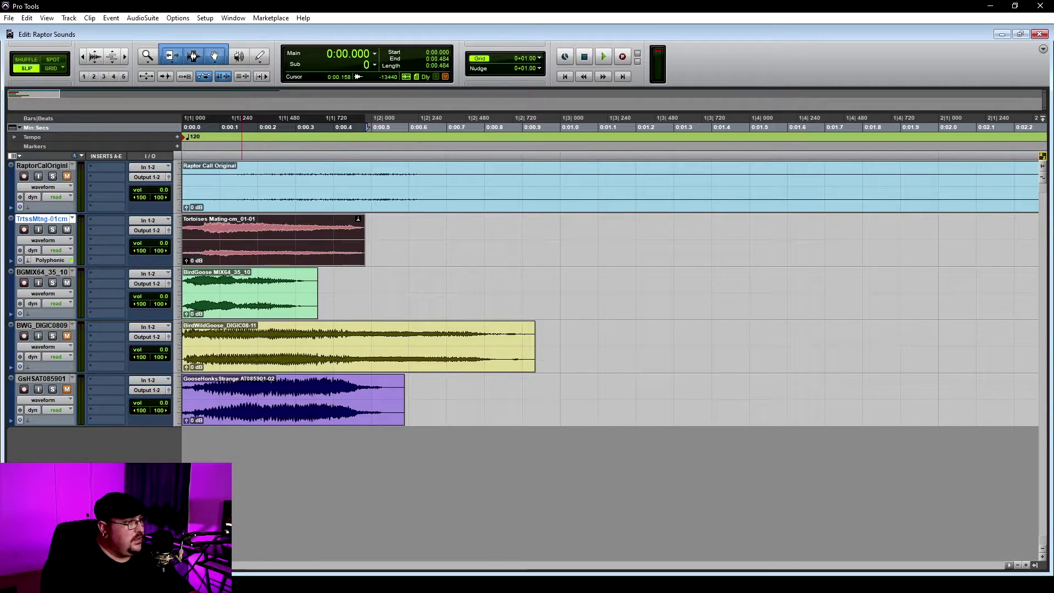
pyautogui.moveTo(242, 291)
pyautogui.mouseDown()
pyautogui.moveTo(284, 291)
pyautogui.moveTo(256, 291)
pyautogui.mouseUp()
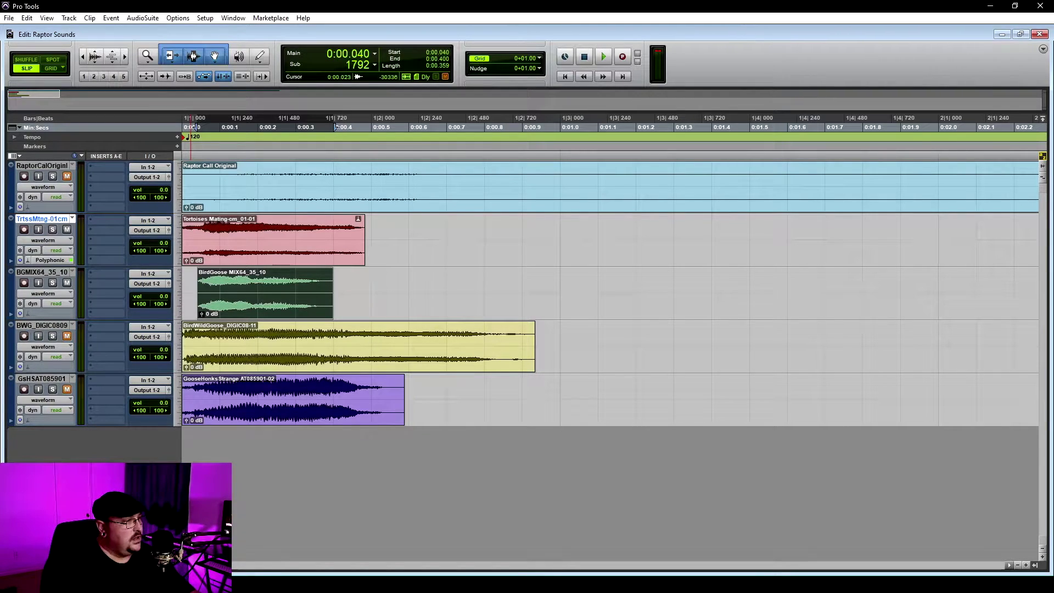
# Step: Lower the tortoise track's volume to -8.6 dB and play the tortoise and BirdGoose layers together
pyautogui.click(277, 241)
pyautogui.press('space')
pyautogui.click(159, 243)
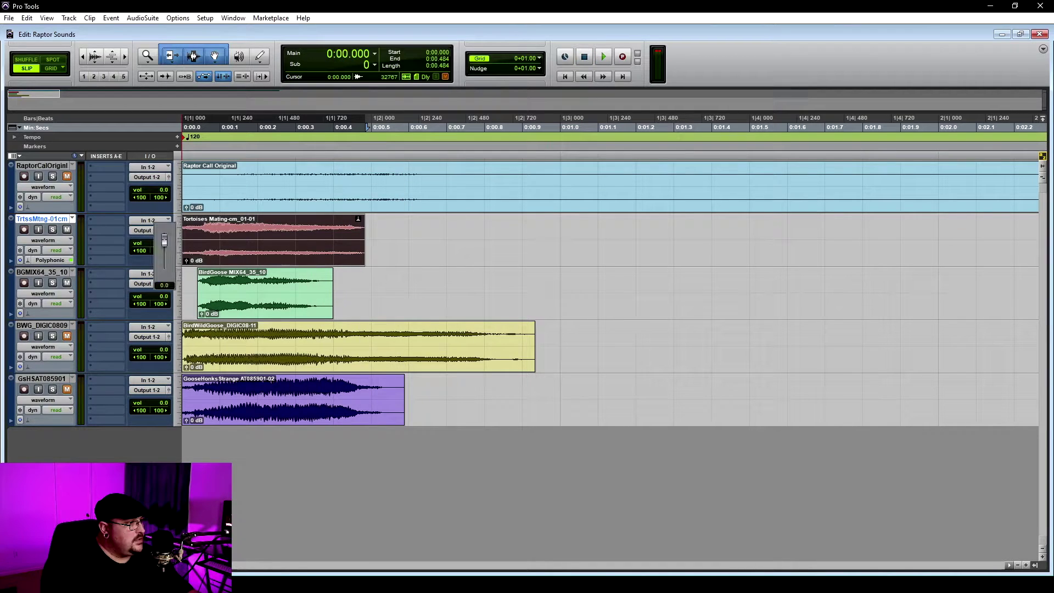
pyautogui.moveTo(164, 247); pyautogui.dragTo(164, 248)
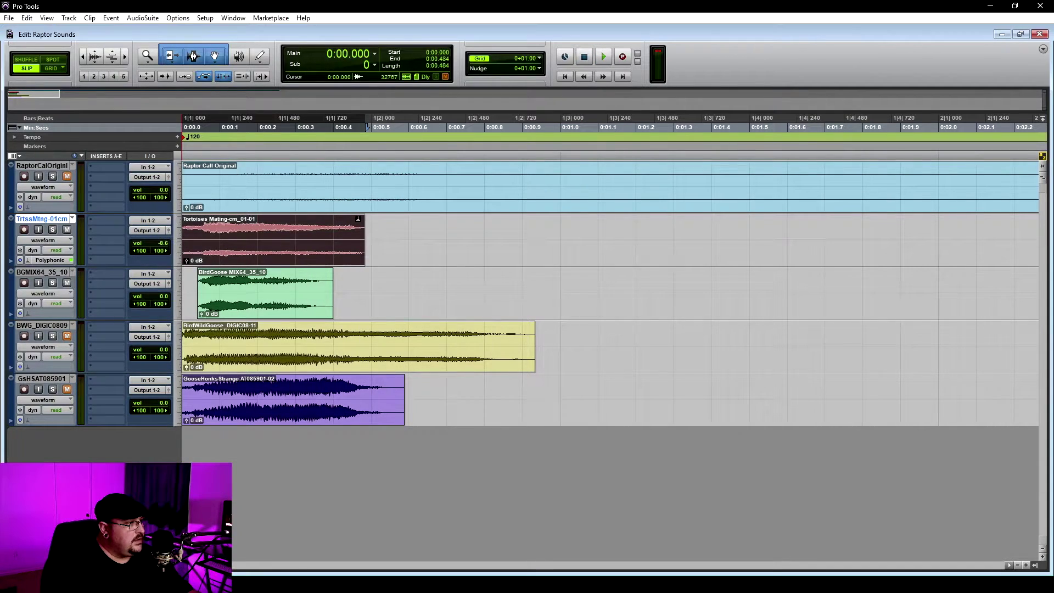
pyautogui.press('space')
pyautogui.press('space')
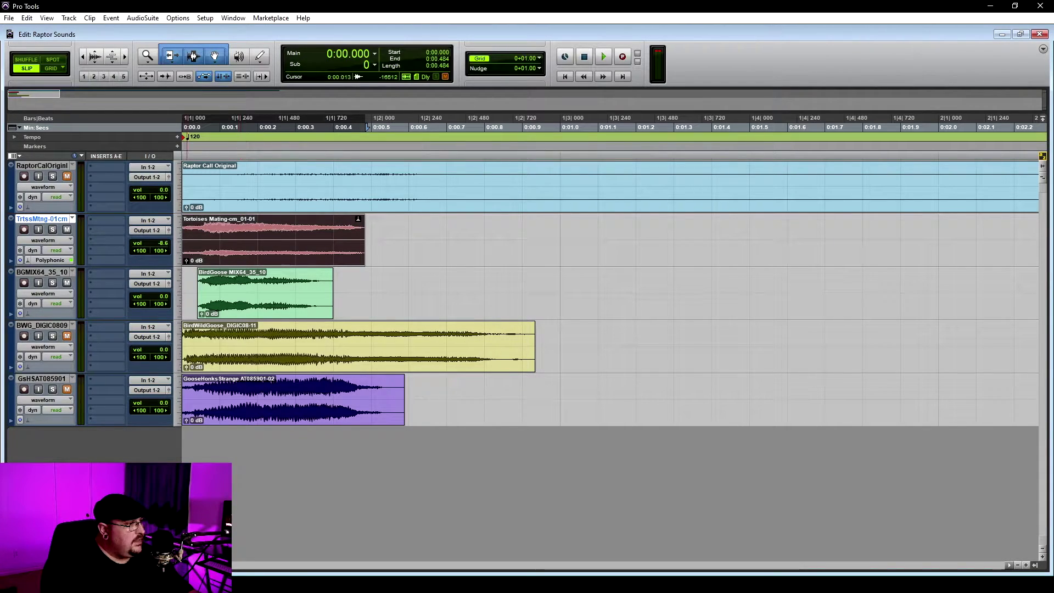
# Step: Insert the multichannel Pitch II plug-in on the BirdGoose MIX64_35_10 track
pyautogui.click(108, 273)
pyautogui.moveTo(153, 290)
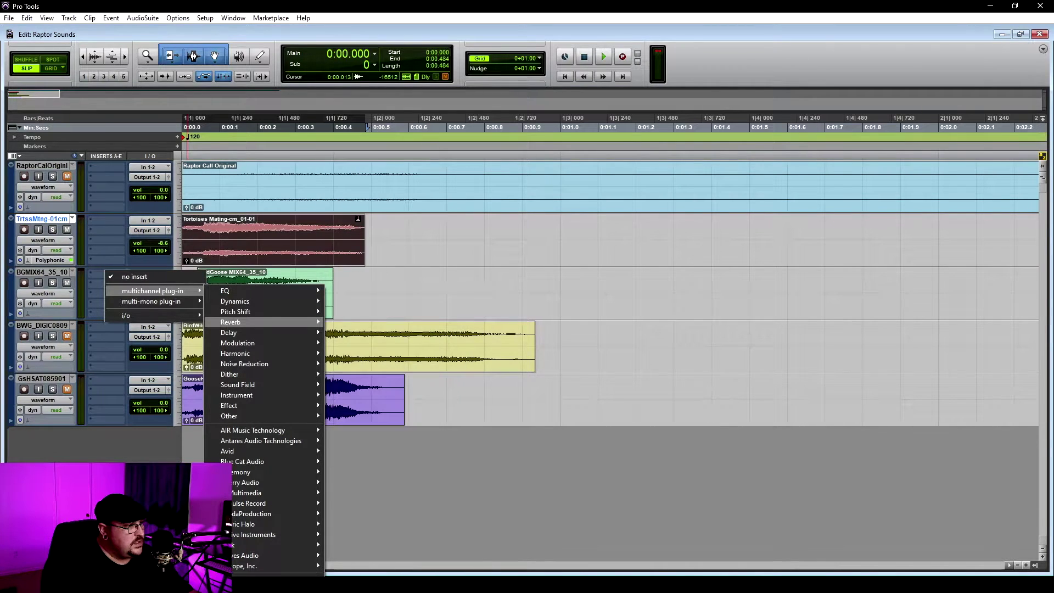
pyautogui.moveTo(258, 311)
pyautogui.click(356, 331)
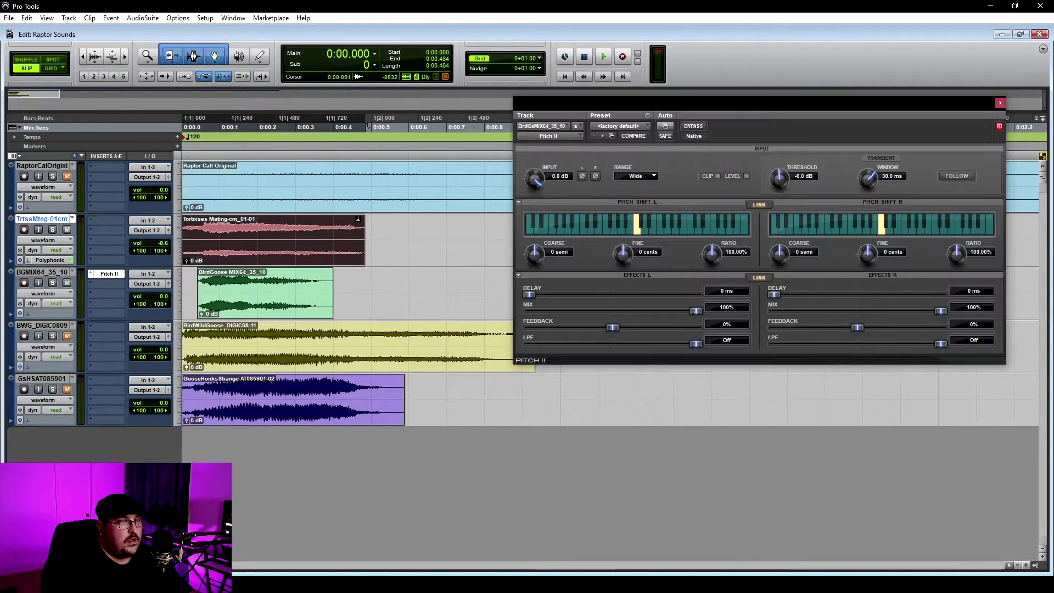
# Step: Turn on loop playback and lower Pitch II's coarse pitch shift to -5 semitones while the layers loop
pyautogui.rightClick(603, 56)
pyautogui.click(631, 96)
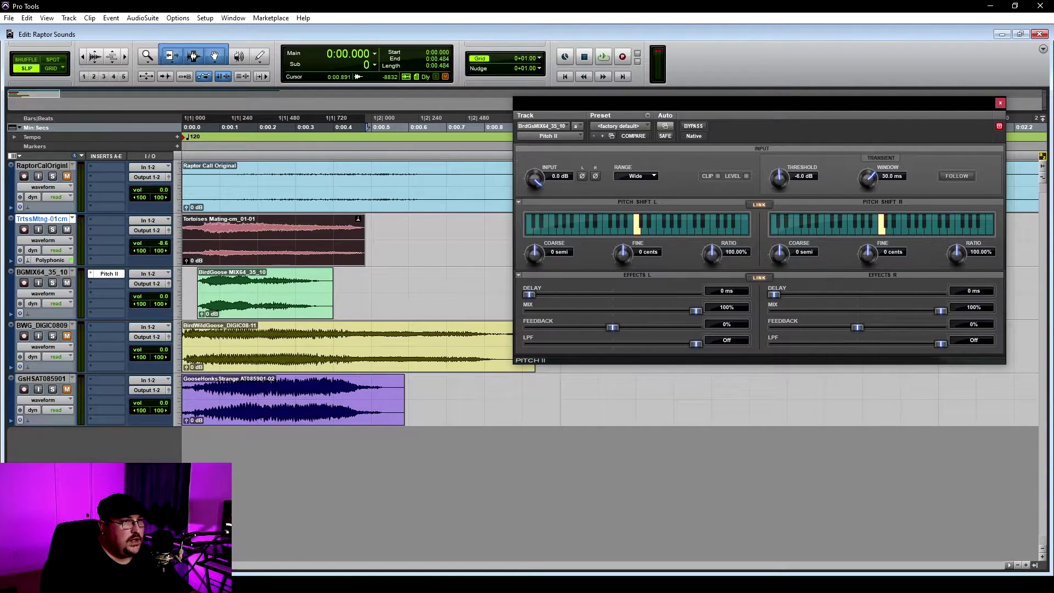
pyautogui.moveTo(729, 107); pyautogui.dragTo(730, 89)
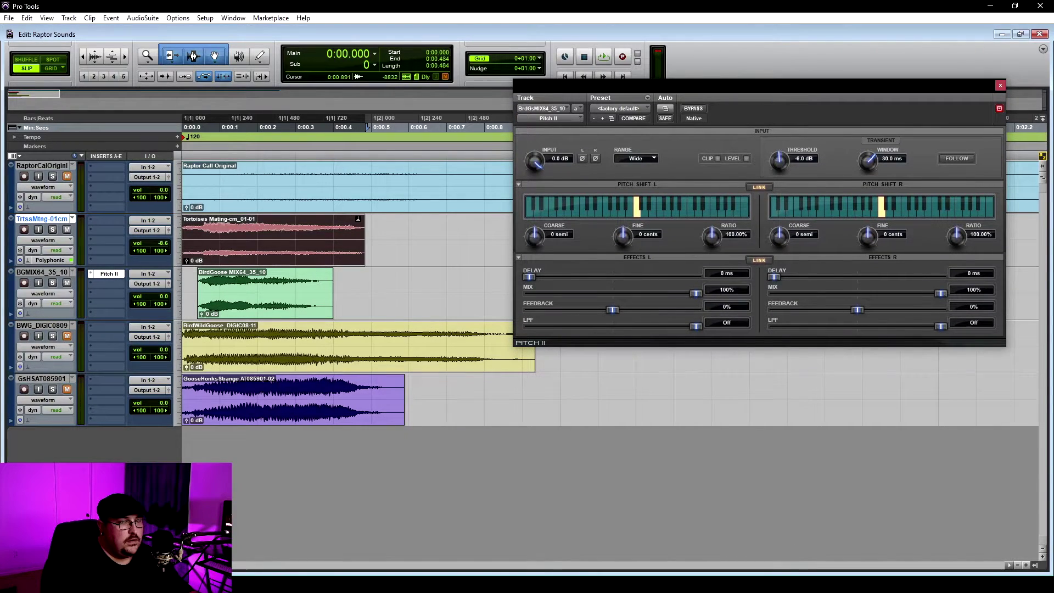
pyautogui.press('space')
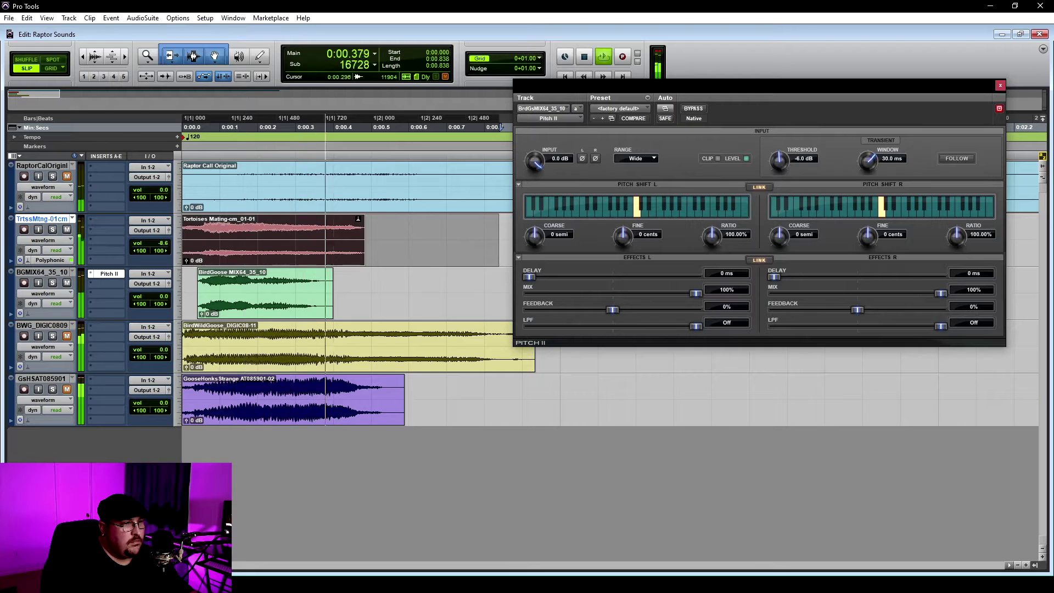
pyautogui.moveTo(534, 236); pyautogui.dragTo(534, 251)
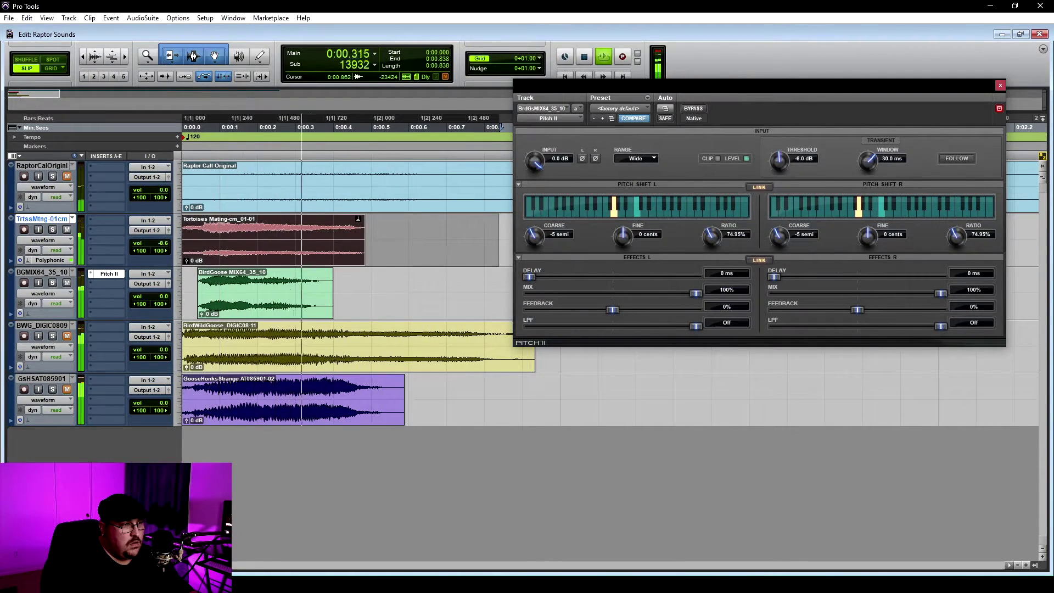
# Step: Lower the tortoise track's volume to -14.5 dB and loop the tortoise and BirdGoose layers together
pyautogui.press('space')
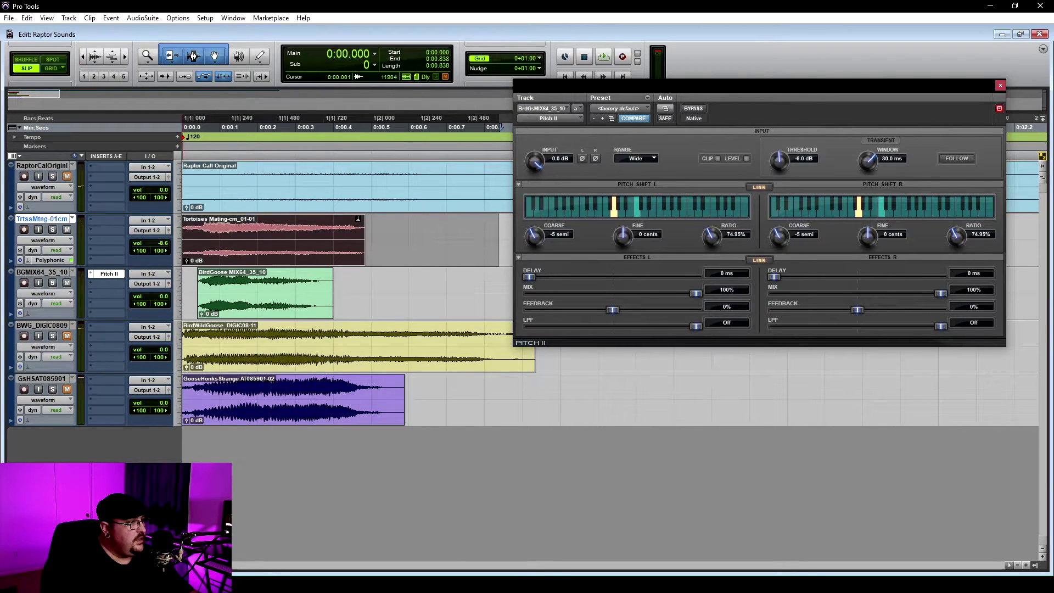
pyautogui.click(159, 243)
pyautogui.moveTo(163, 247); pyautogui.dragTo(163, 249)
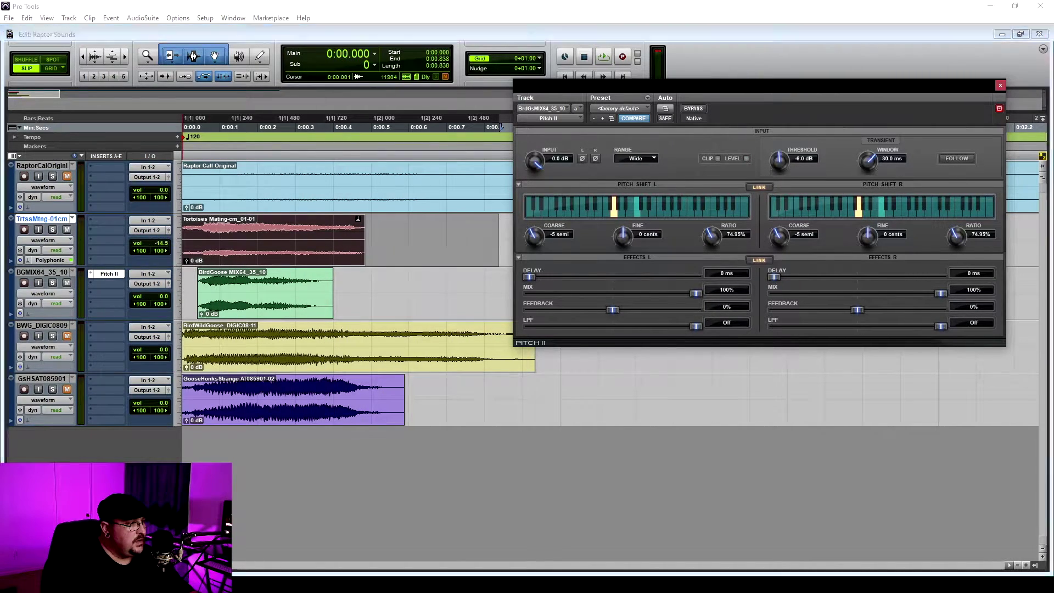
pyautogui.press('space')
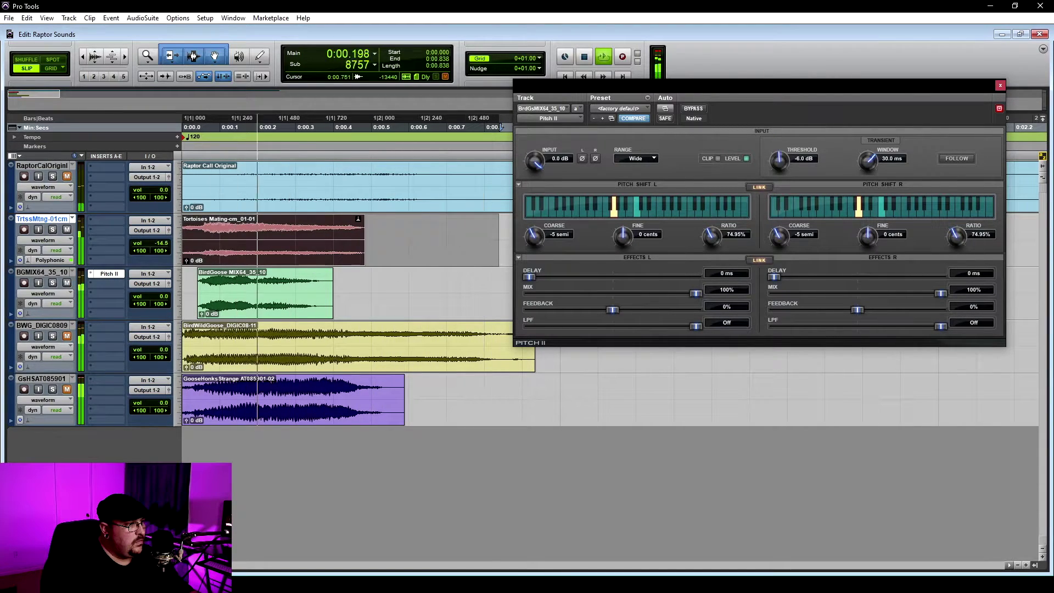
pyautogui.press('space')
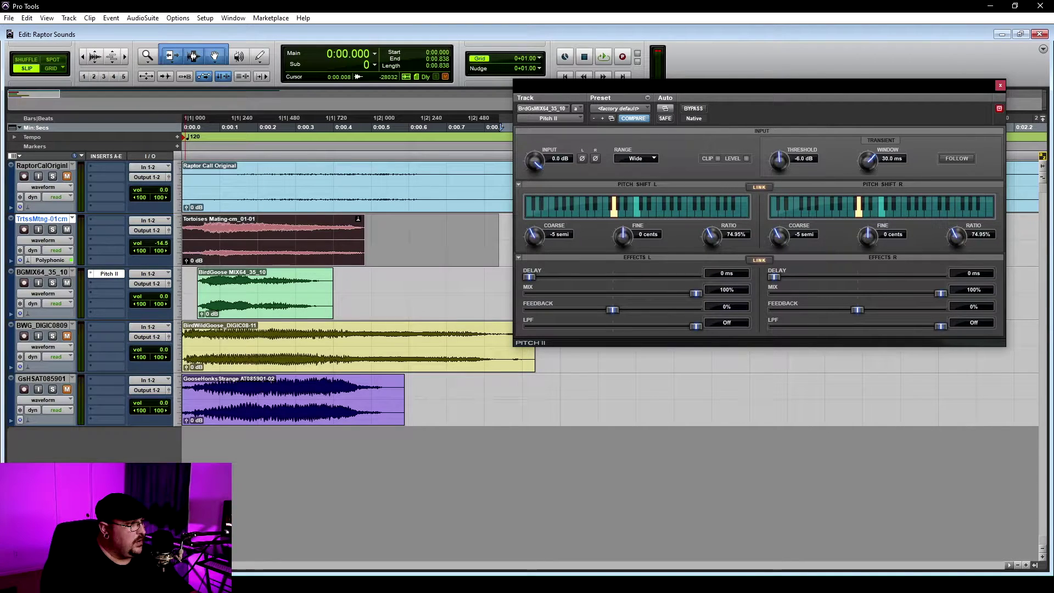
# Step: Insert the multichannel D-Verb reverb on the tortoise track and copy it to the BirdGoose track after Pitch II
pyautogui.click(106, 220)
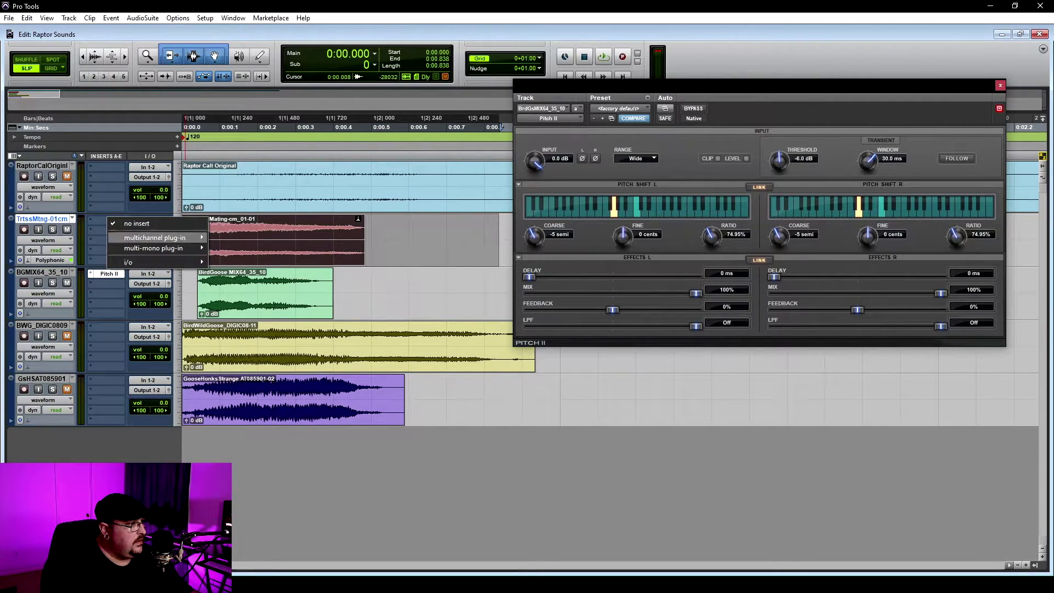
pyautogui.moveTo(155, 237)
pyautogui.moveTo(233, 268)
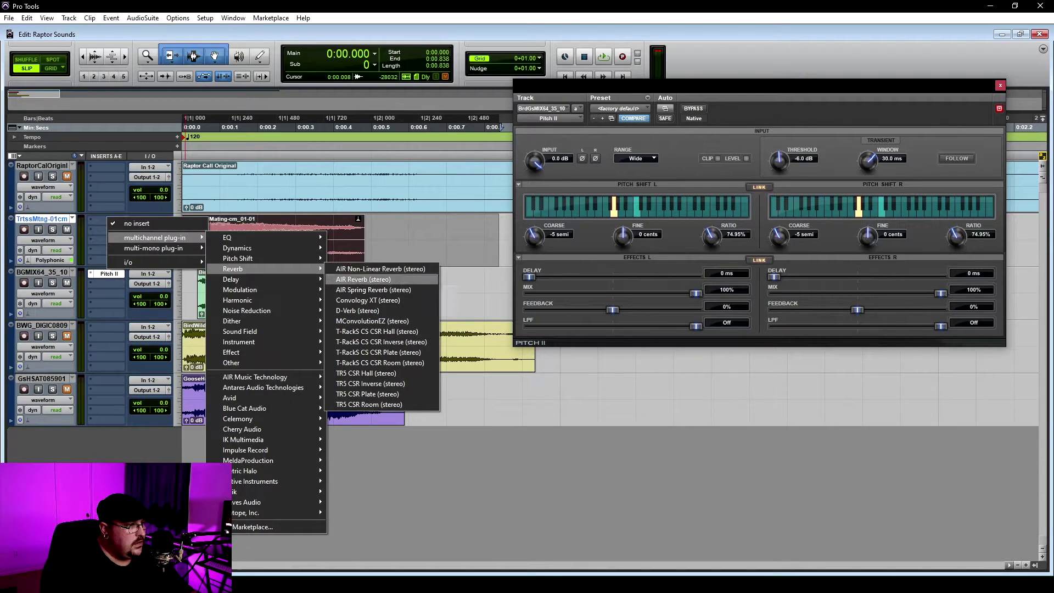
pyautogui.click(357, 310)
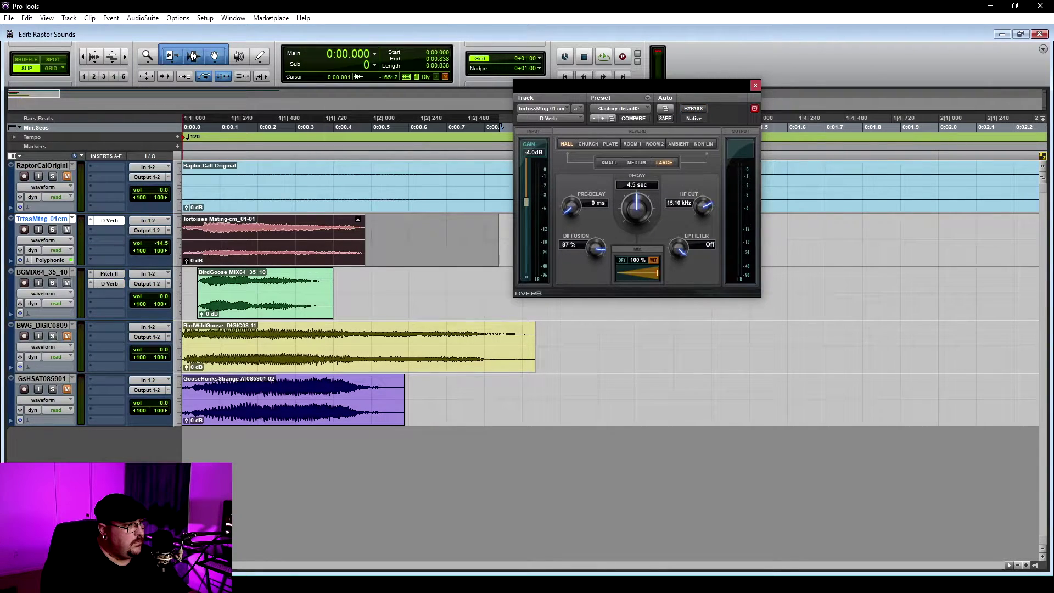
# Step: While the layers loop, try the small hall reverb and set the tortoise track's D-Verb to a large plate
pyautogui.press('space')
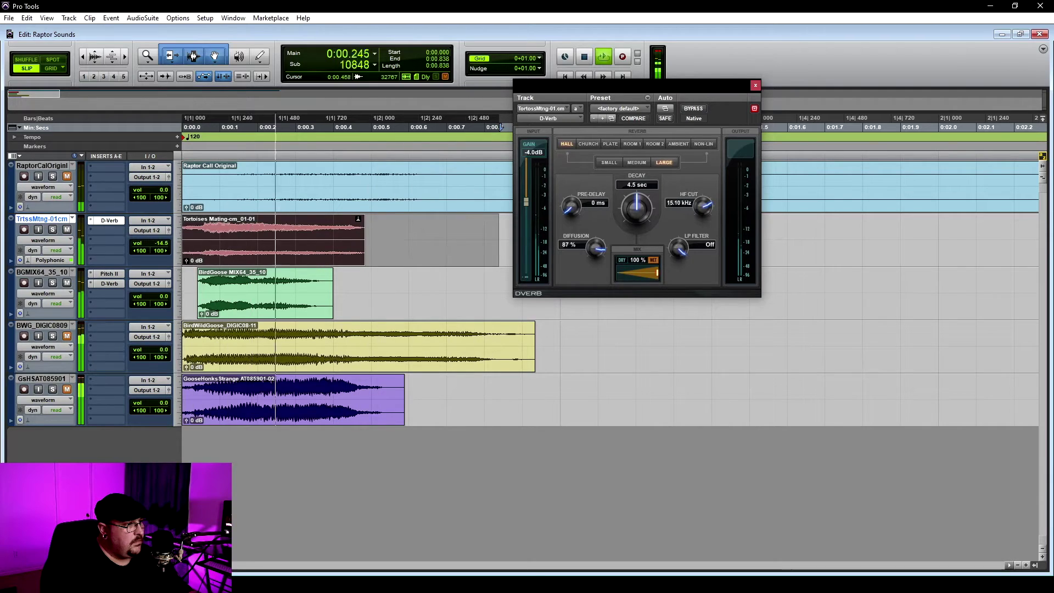
pyautogui.click(609, 162)
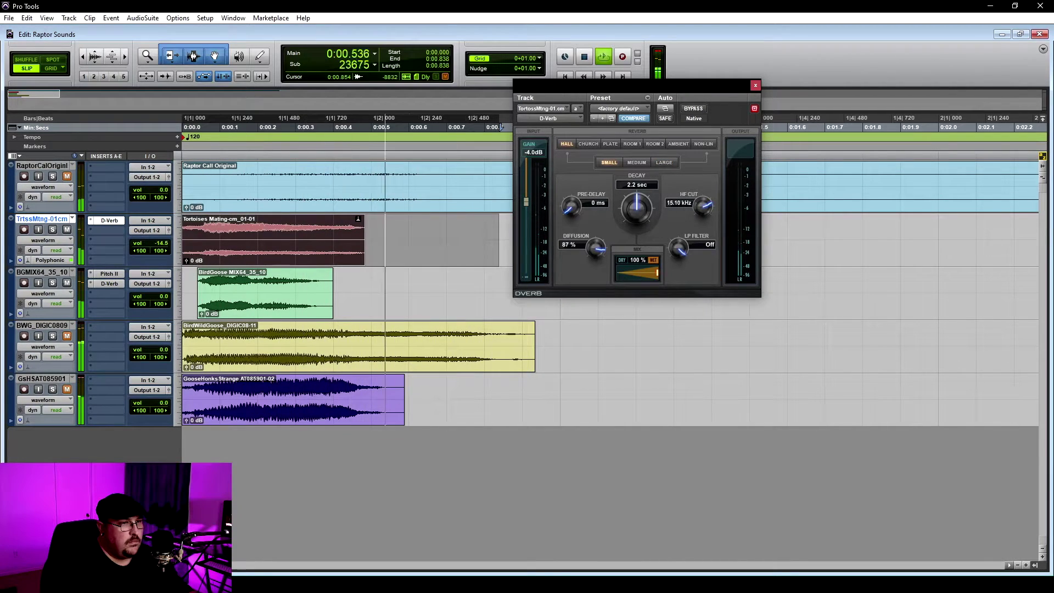
pyautogui.click(610, 143)
pyautogui.click(663, 161)
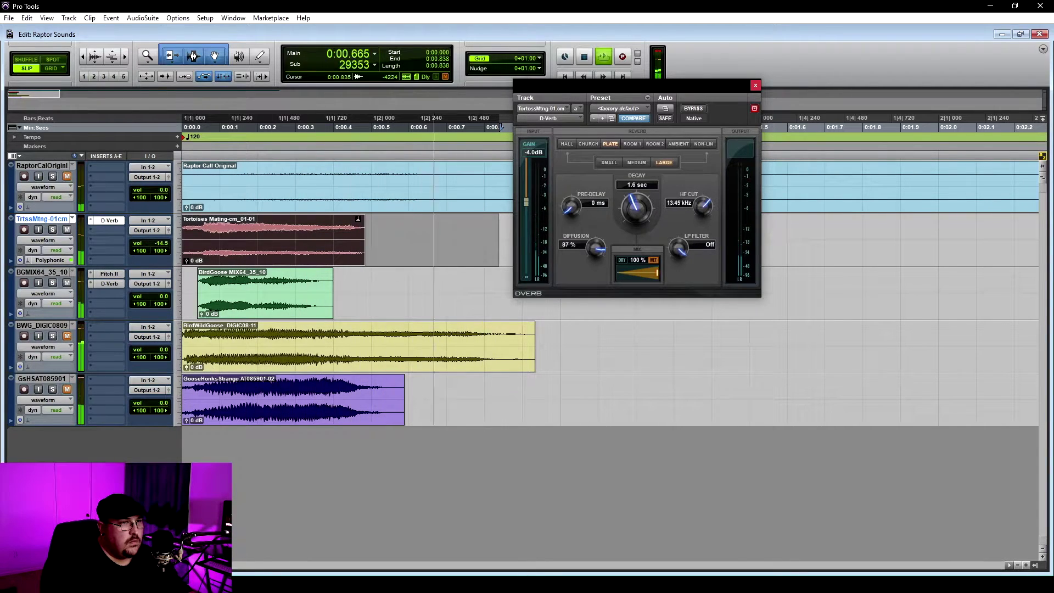
# Step: Set the BirdGoose track's D-Verb to the same large plate reverb with a 23% mix
pyautogui.hotkey('ctrl', 'w')
pyautogui.click(109, 283)
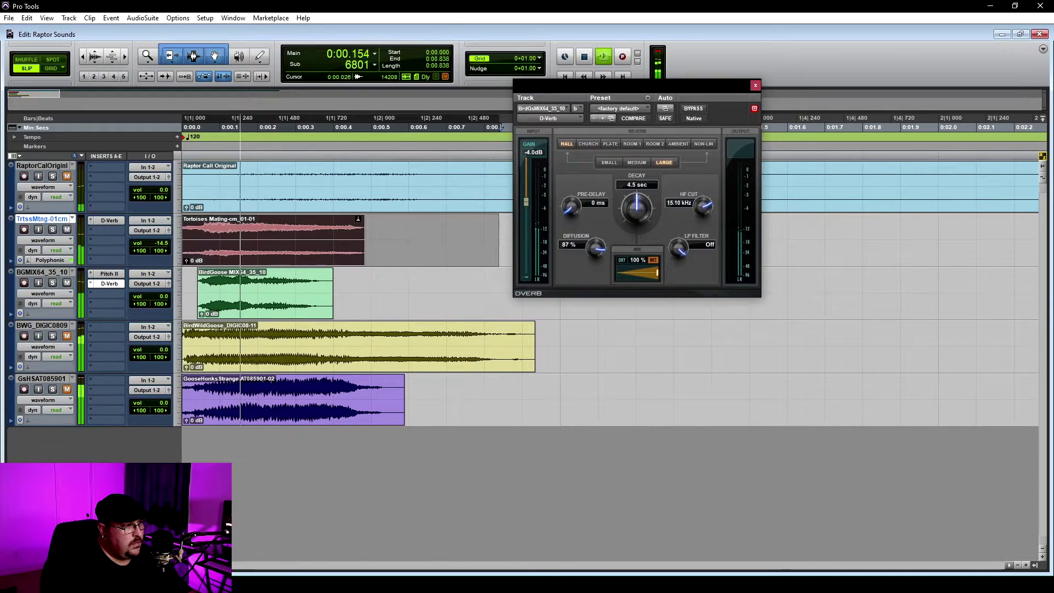
pyautogui.click(109, 283)
pyautogui.click(126, 285)
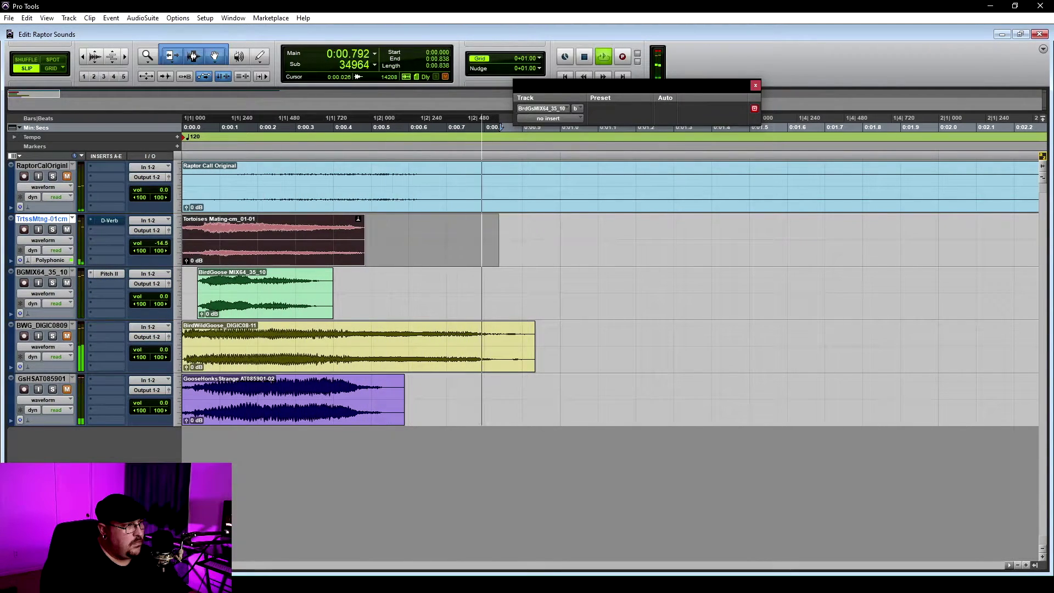
pyautogui.hotkey('ctrl', 'z')
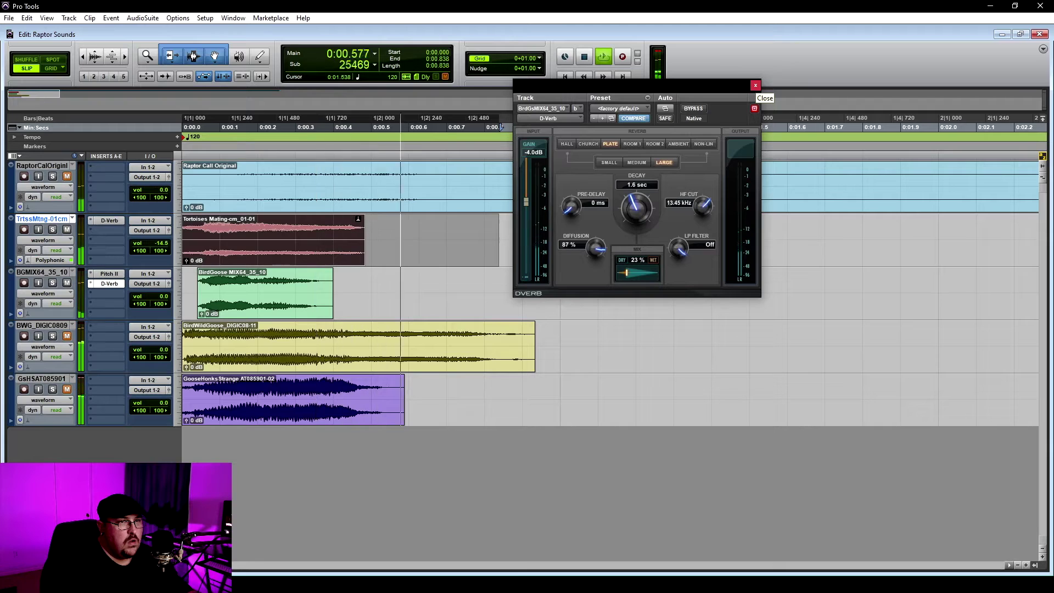
pyautogui.click(109, 283)
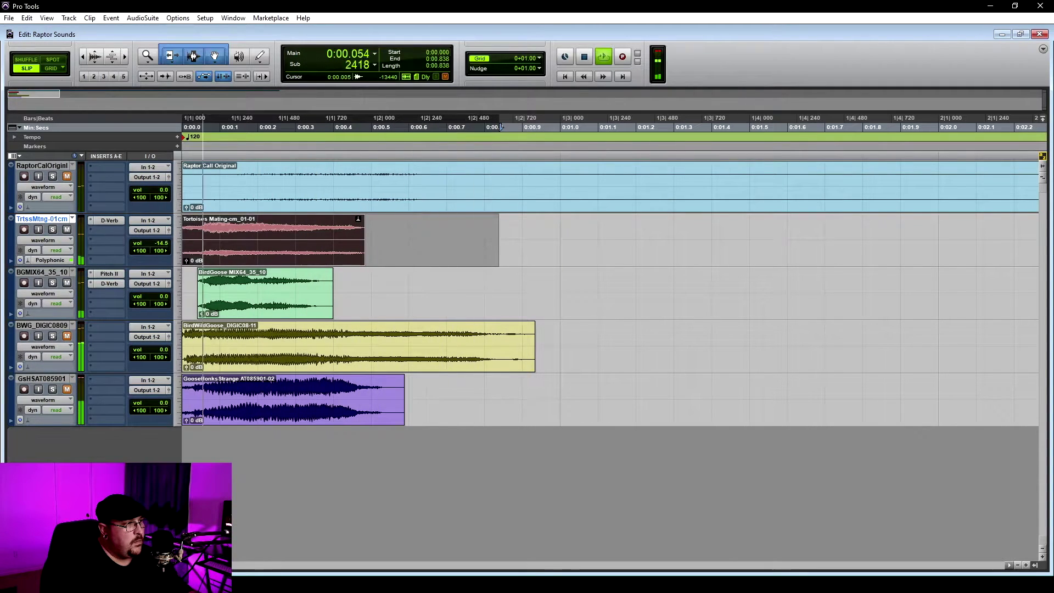
# Step: Reduce the wet mix of the tortoise track's D-Verb, stop playback and remove the reverb from that track
pyautogui.click(109, 220)
pyautogui.moveTo(657, 272); pyautogui.dragTo(622, 272)
pyautogui.press('space')
pyautogui.hotkey('ctrl', 'w')
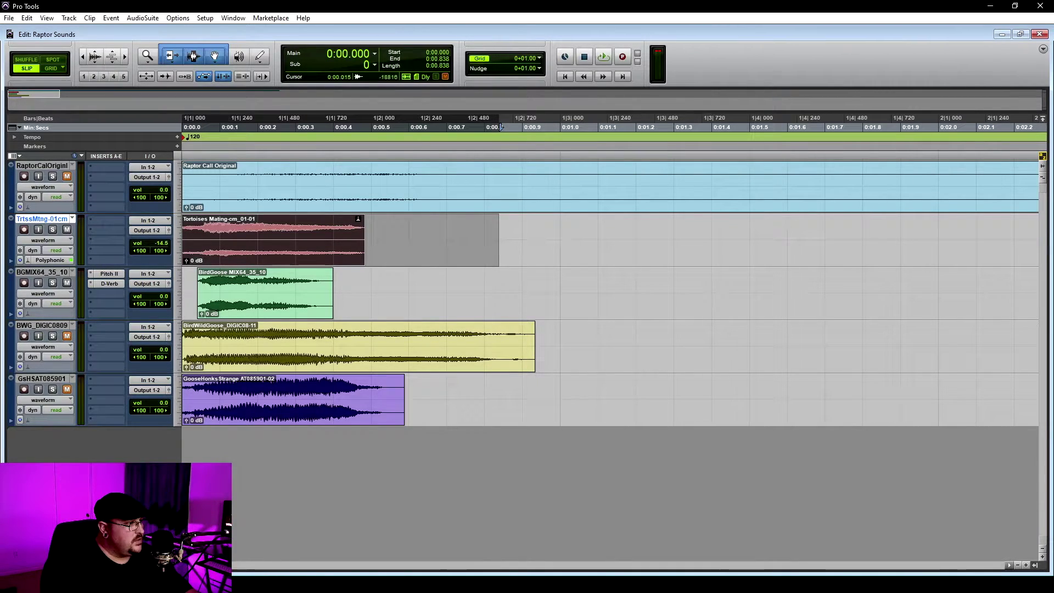
# Step: Try the tortoise track at -10.5 dB and settle its volume at -16.4 dB while the layers loop
pyautogui.click(162, 243)
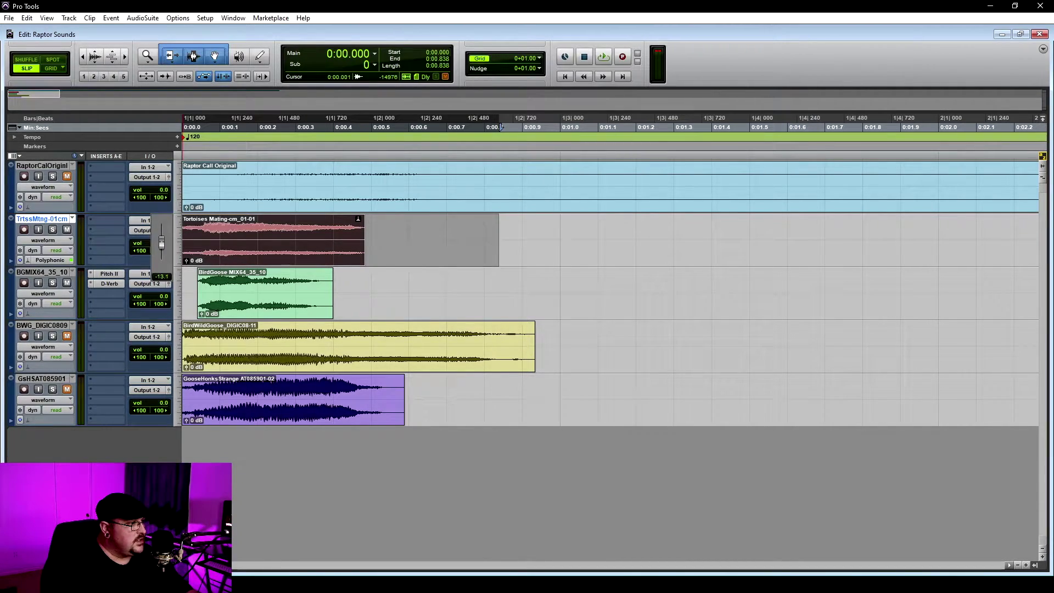
pyautogui.moveTo(161, 240); pyautogui.dragTo(162, 239)
pyautogui.press('space')
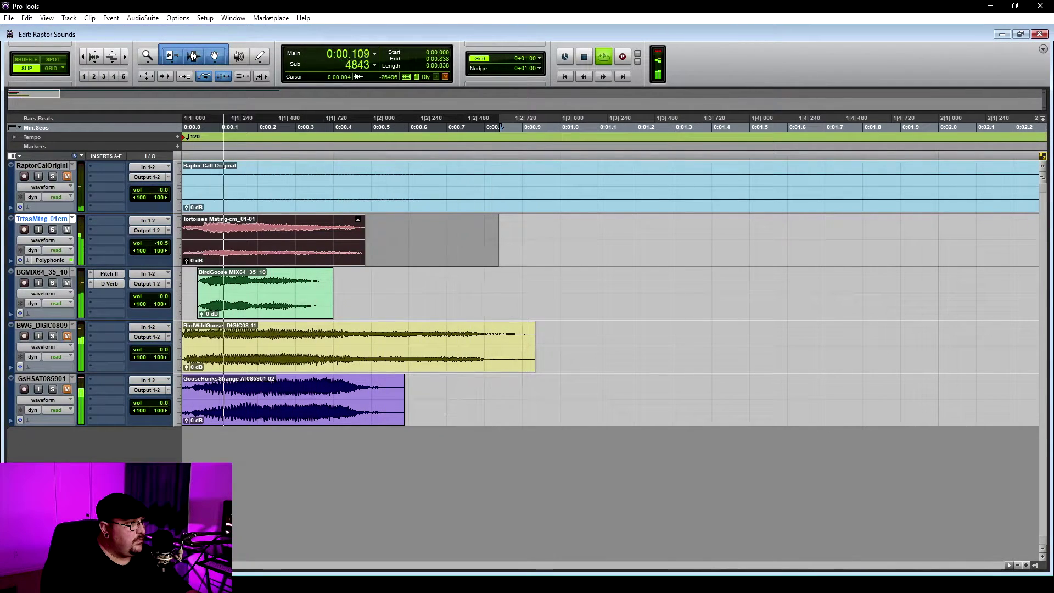
pyautogui.moveTo(162, 243); pyautogui.dragTo(160, 249)
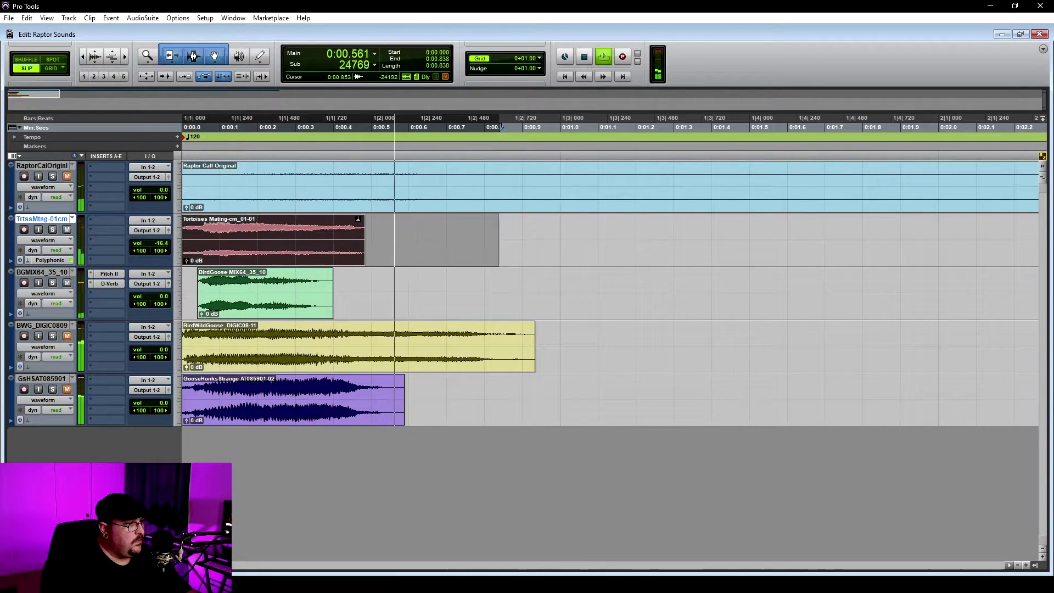
pyautogui.press('space')
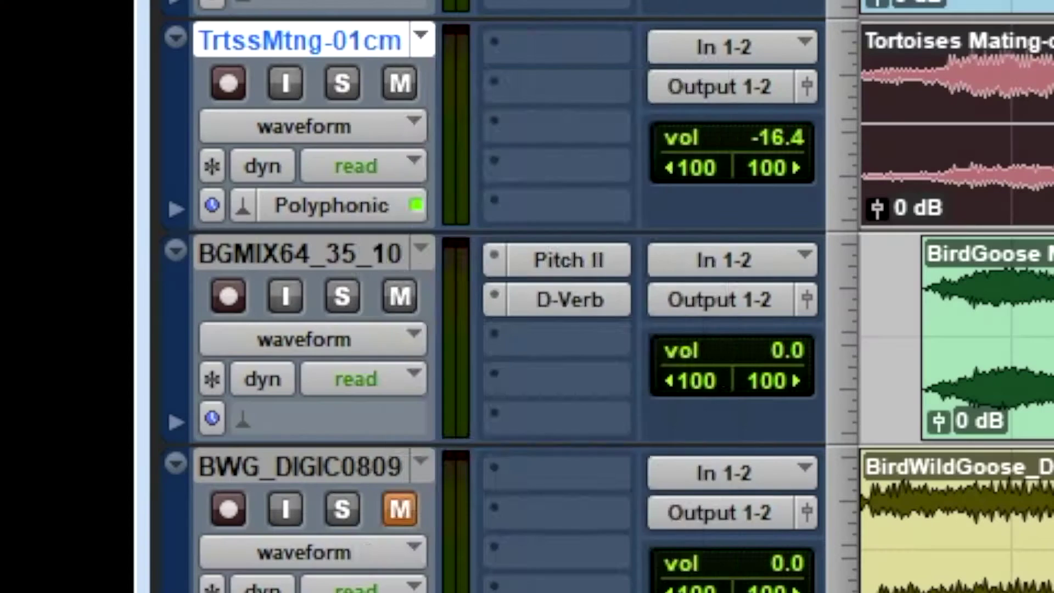
# Step: Delete the tortoise track with its active clips and the two muted goose tracks, BWG_DIGIC0809 and GsHSAT085901
pyautogui.rightClick(53, 218)
pyautogui.click(75, 335)
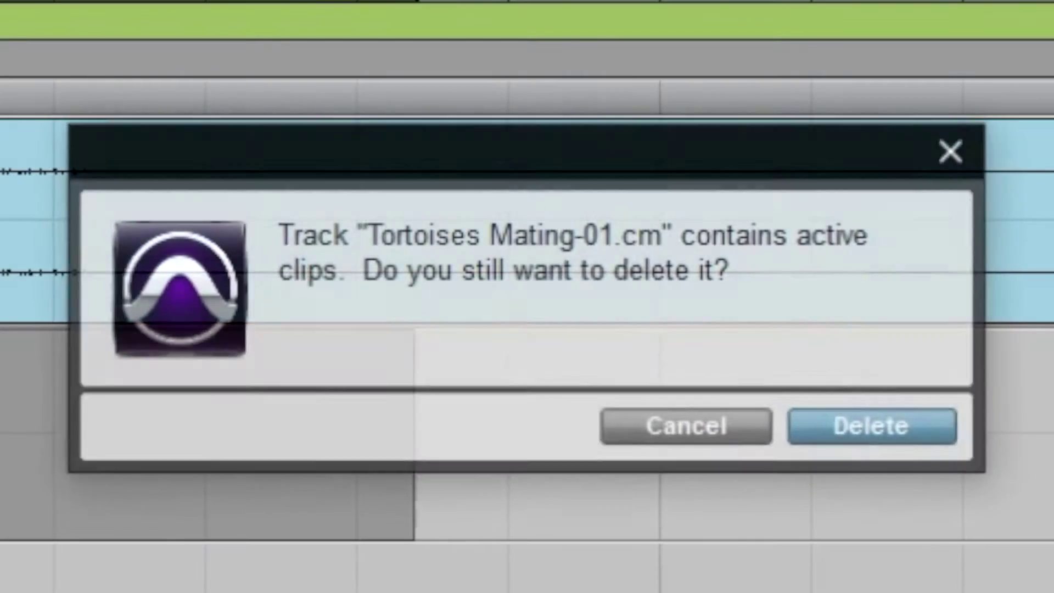
pyautogui.press('Return')
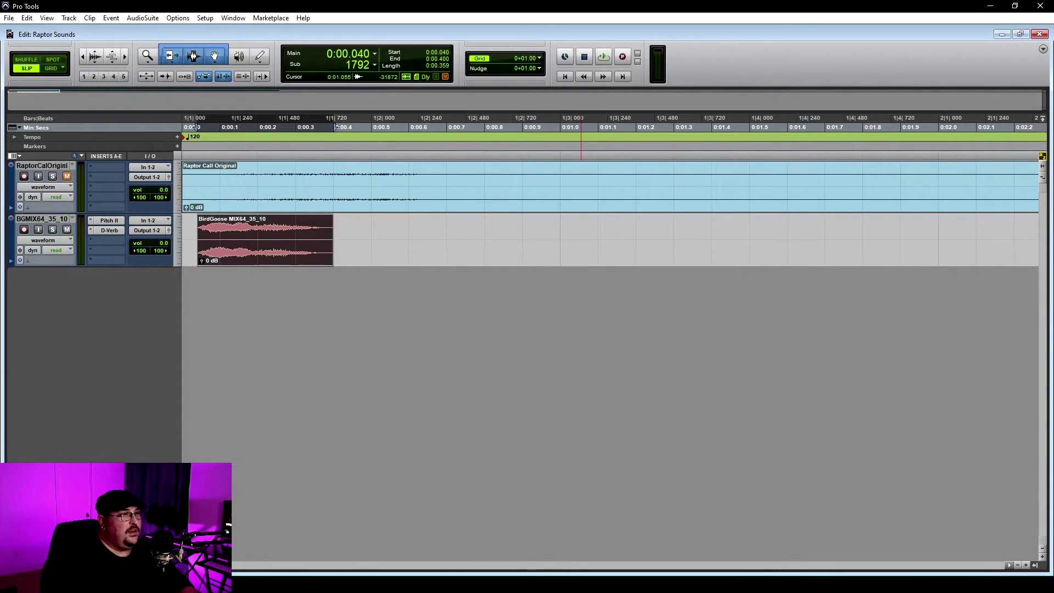
# Step: Play the BirdGoose clip and select the first loud call in the Raptor Call Original clip, from about 4.9 to 5.9 seconds
pyautogui.hotkey('ctrl', '[')
pyautogui.hotkey('ctrl', '[')
pyautogui.hotkey('ctrl', '[')
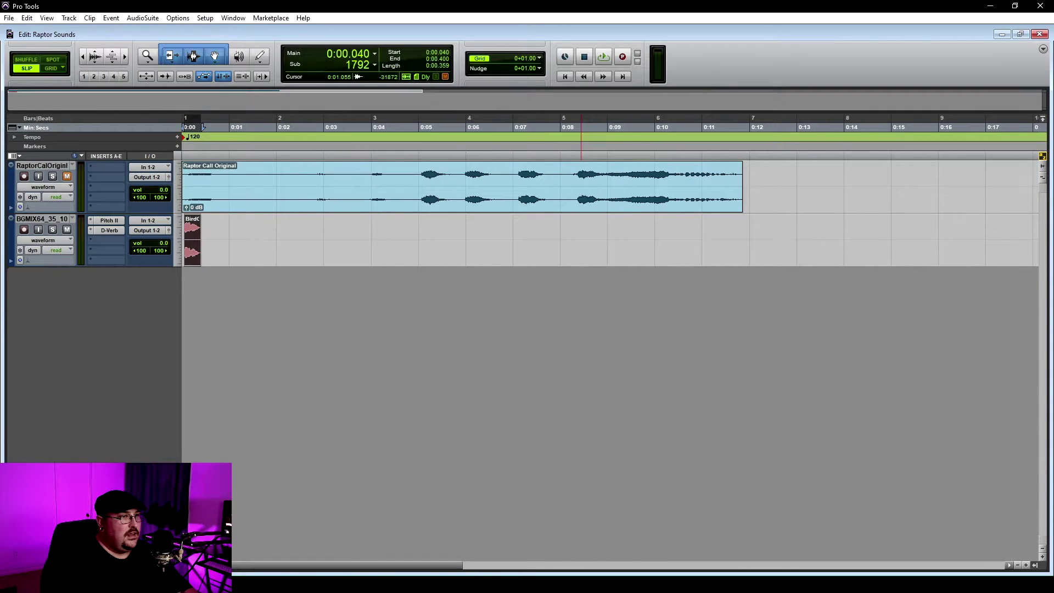
pyautogui.press('space')
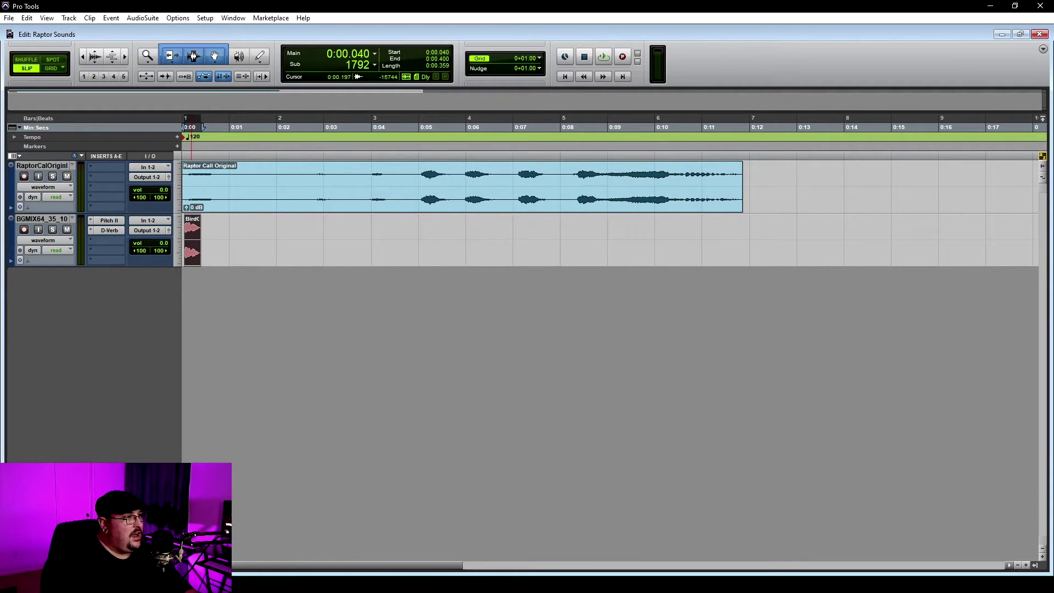
pyautogui.moveTo(415, 187); pyautogui.dragTo(462, 186)
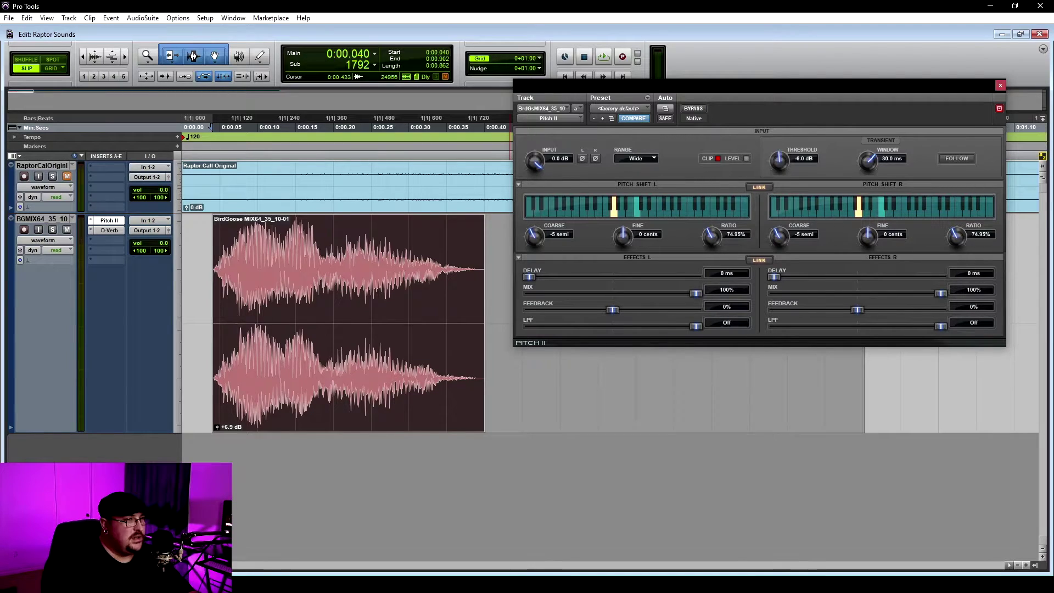
# Step: Lower Pitch II's coarse pitch shift to -10 semitones while looping, and place the BirdGoose clip under the first loud raptor call
pyautogui.press('space')
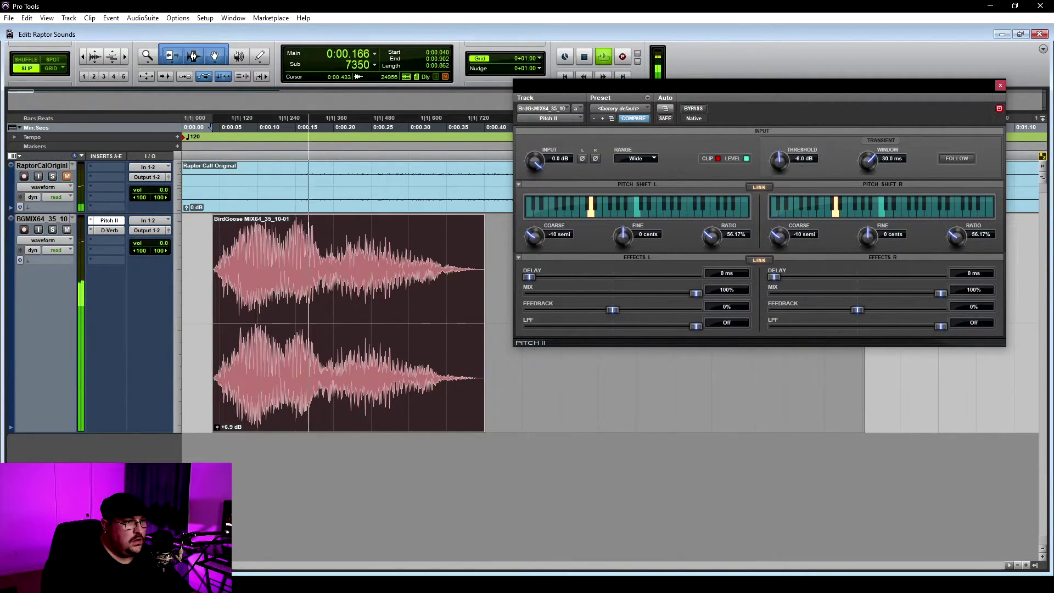
pyautogui.press('space')
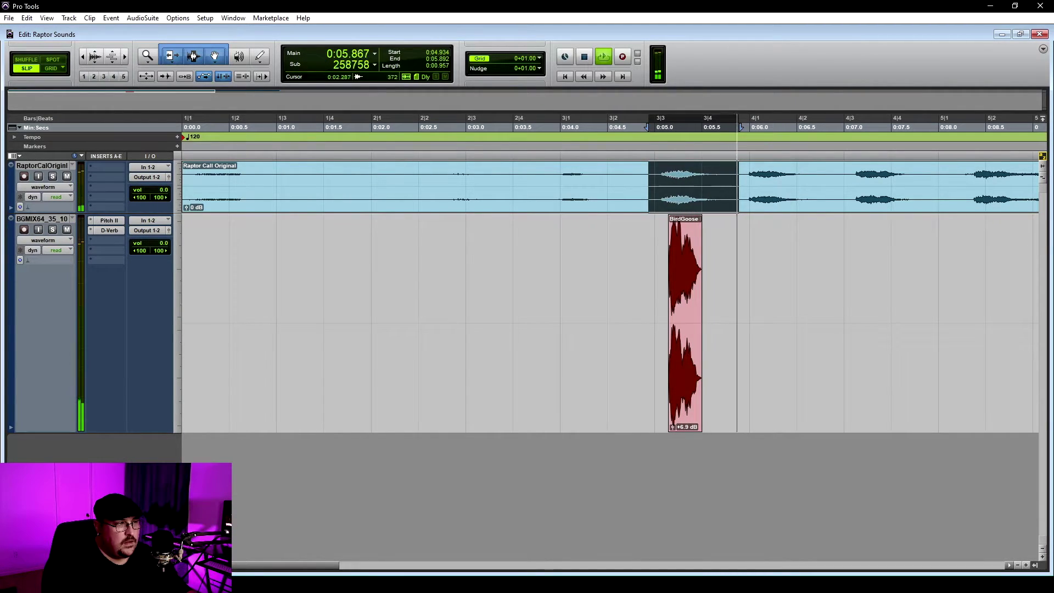
# Step: Compare the original raptor call with the BirdGoose layer by soloing each track in turn during loop playback
pyautogui.hotkey('shift', 's')
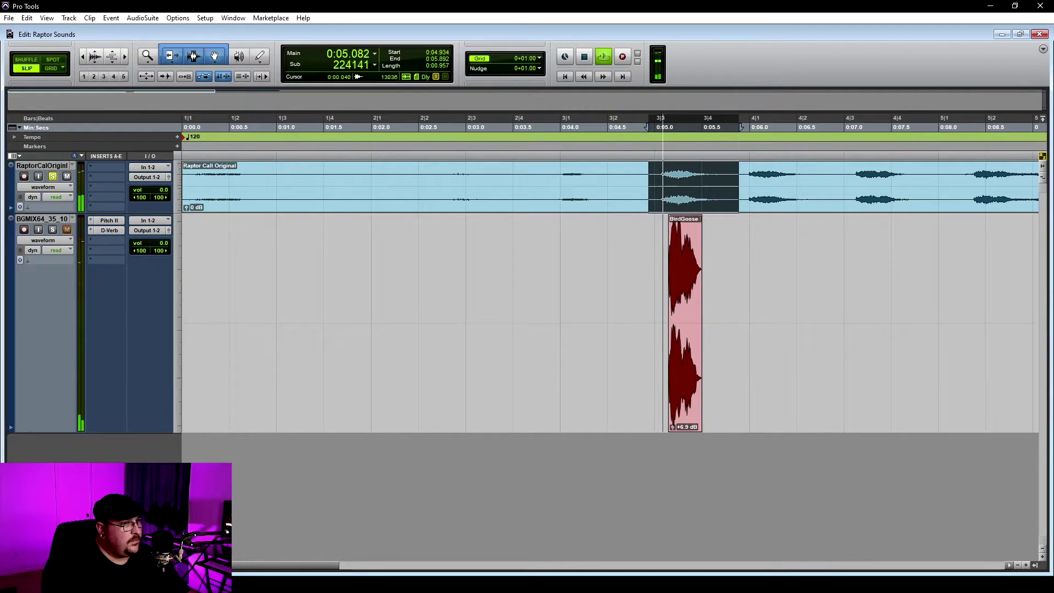
pyautogui.click(53, 176)
pyautogui.click(53, 229)
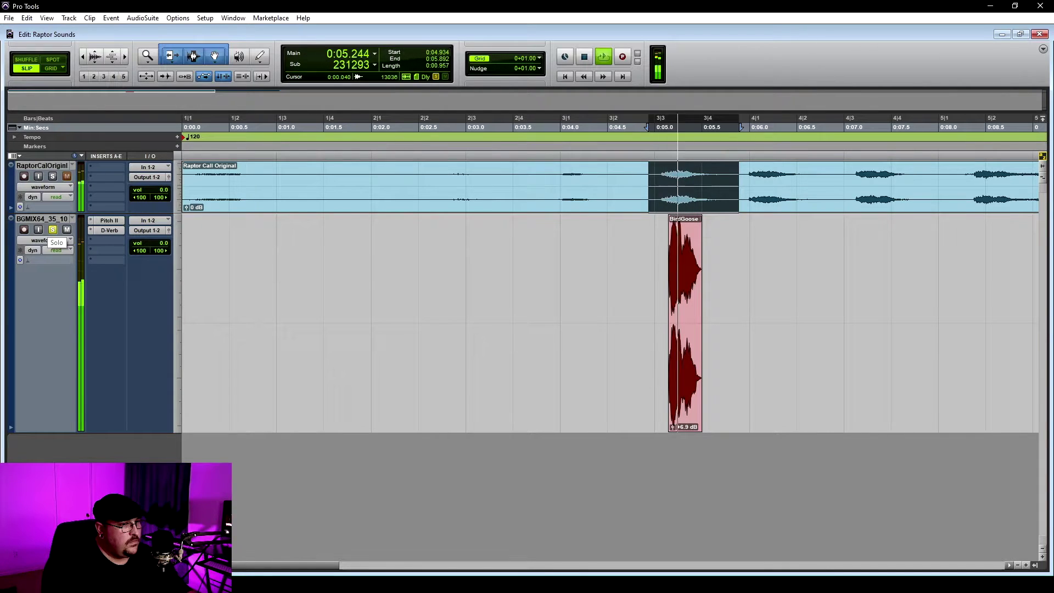
pyautogui.press('space')
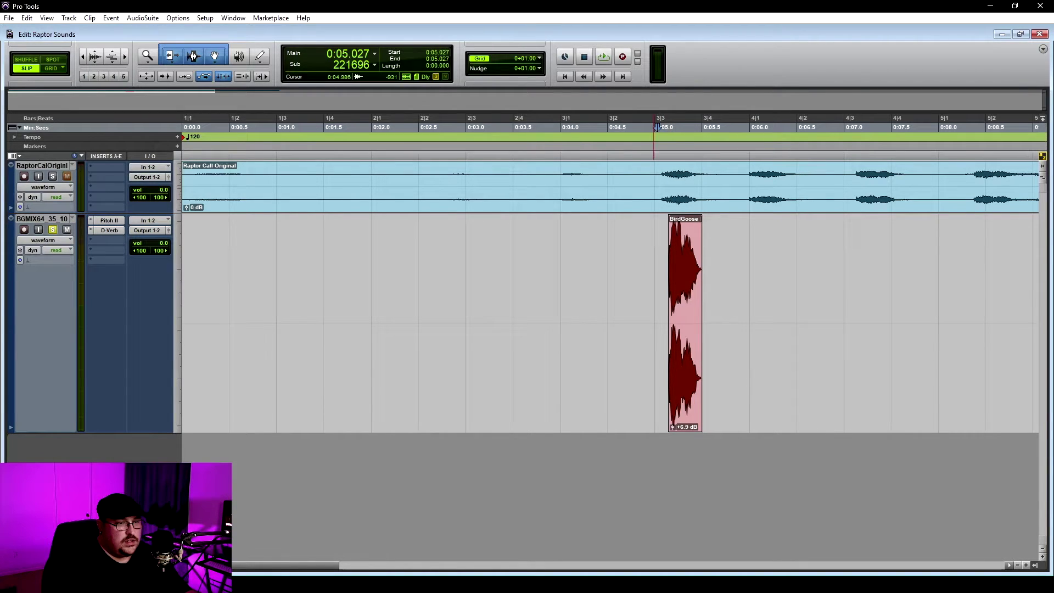
# Step: Consolidate the empty range from 4.882 to 5.143 seconds before the BirdGoose clip, and merge it with the clip into one
pyautogui.click(643, 258)
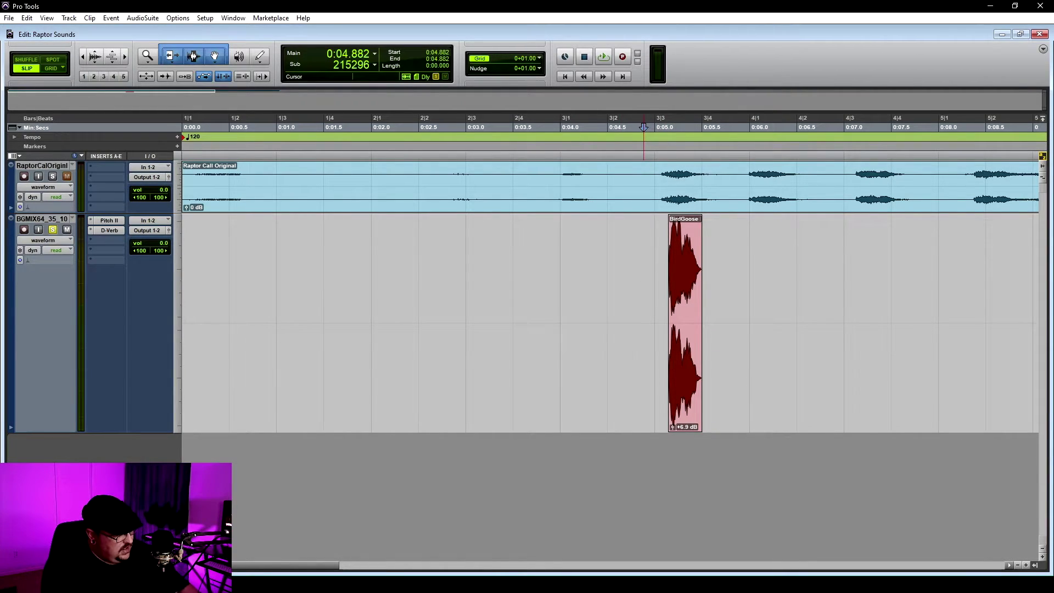
pyautogui.moveTo(643, 258); pyautogui.dragTo(668, 258)
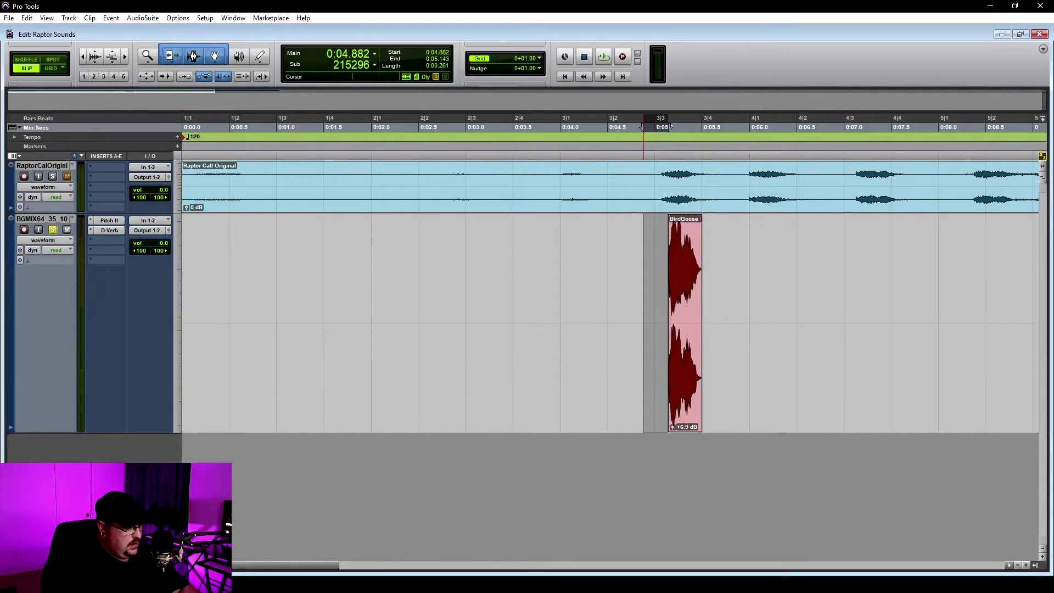
pyautogui.hotkey('alt', 'shift', '3')
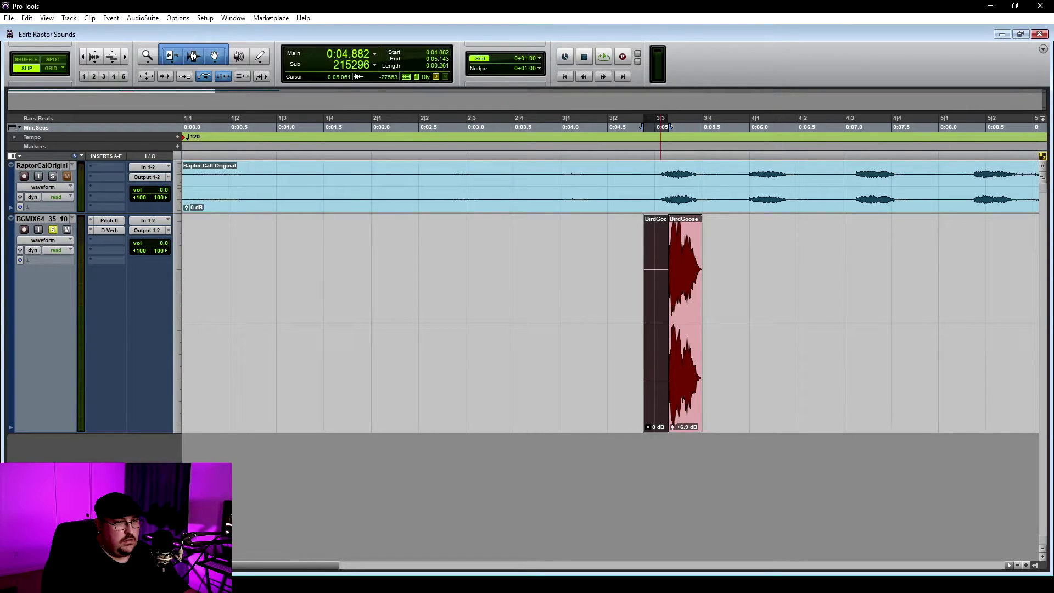
pyautogui.hotkey('shift', 'Tab')
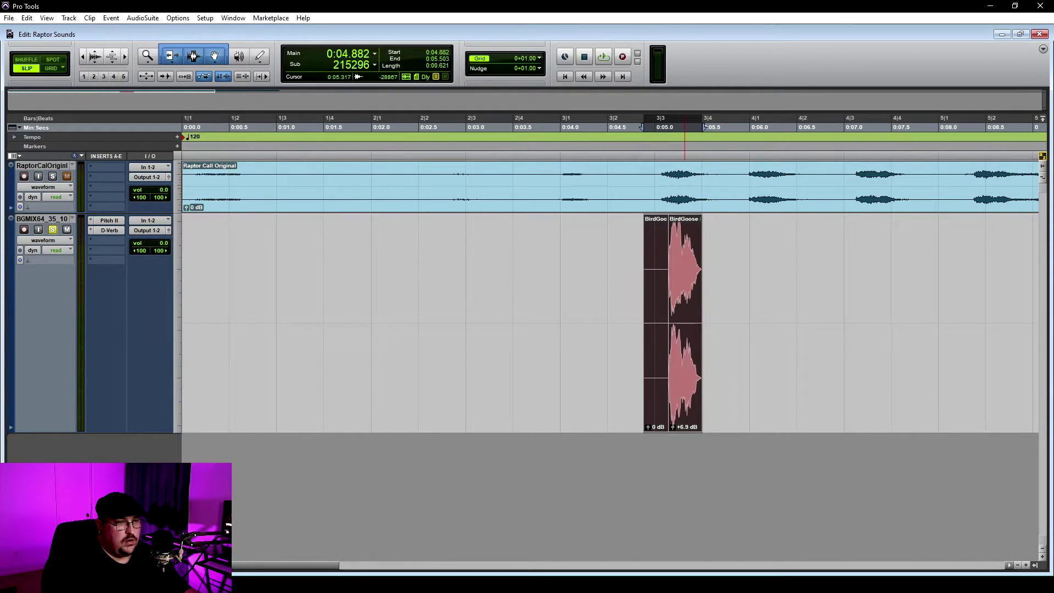
pyautogui.hotkey('alt', 'shift', '3')
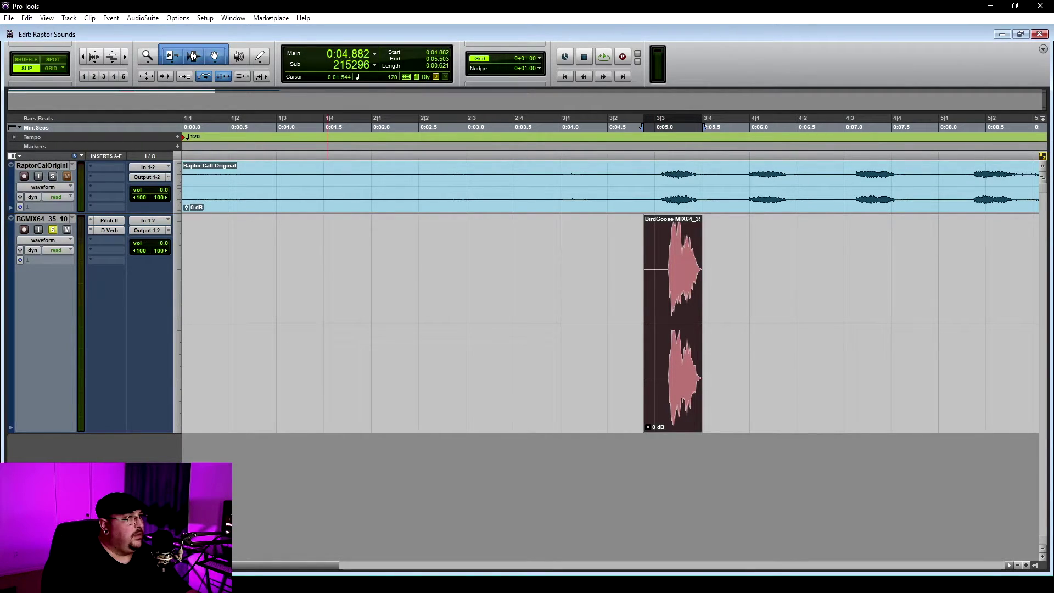
# Step: Reverse the consolidated BirdGoose clip with the AudioSuite Reverse process, and play back the reversed clip
pyautogui.click(143, 17)
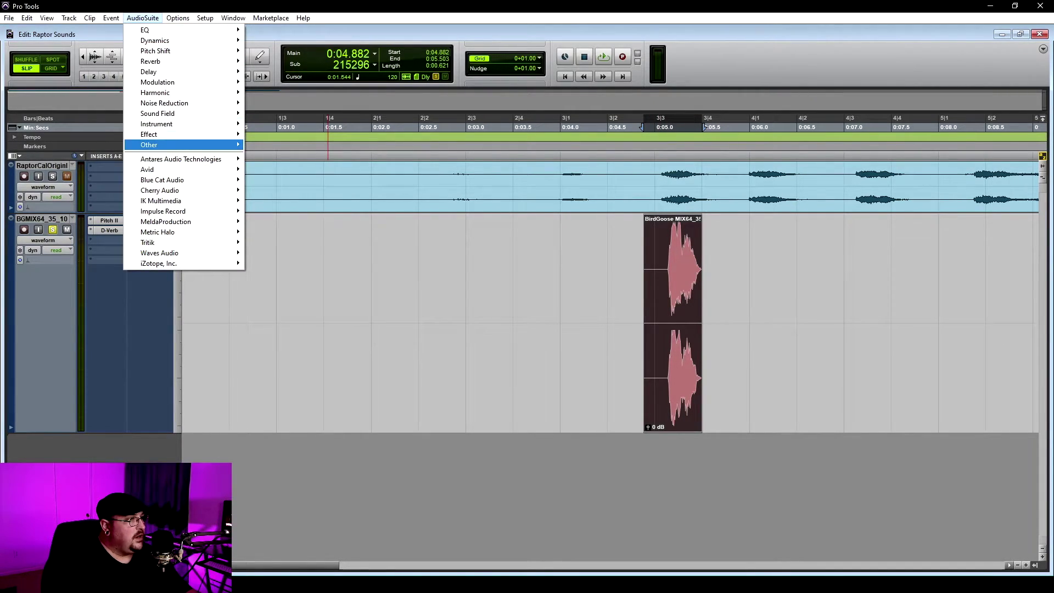
pyautogui.moveTo(149, 144)
pyautogui.click(265, 468)
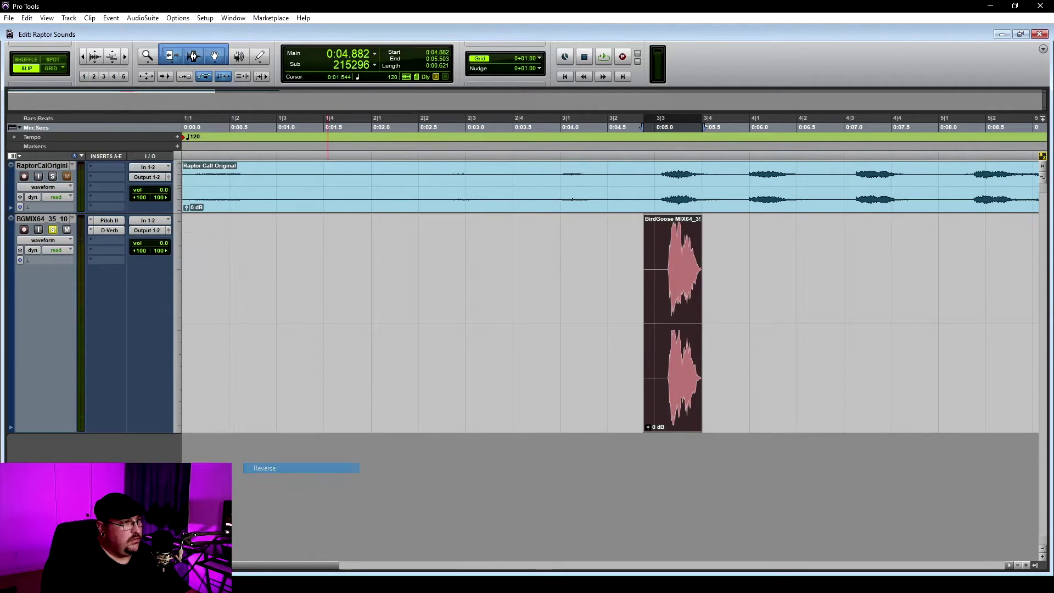
pyautogui.click(615, 281)
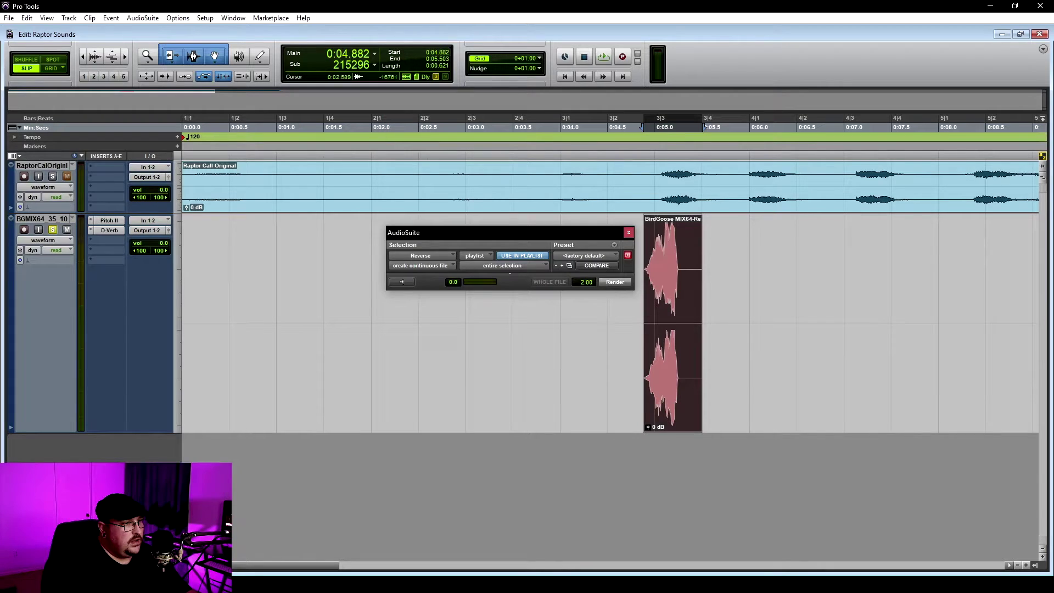
pyautogui.hotkey('ctrl', 'w')
pyautogui.press('space')
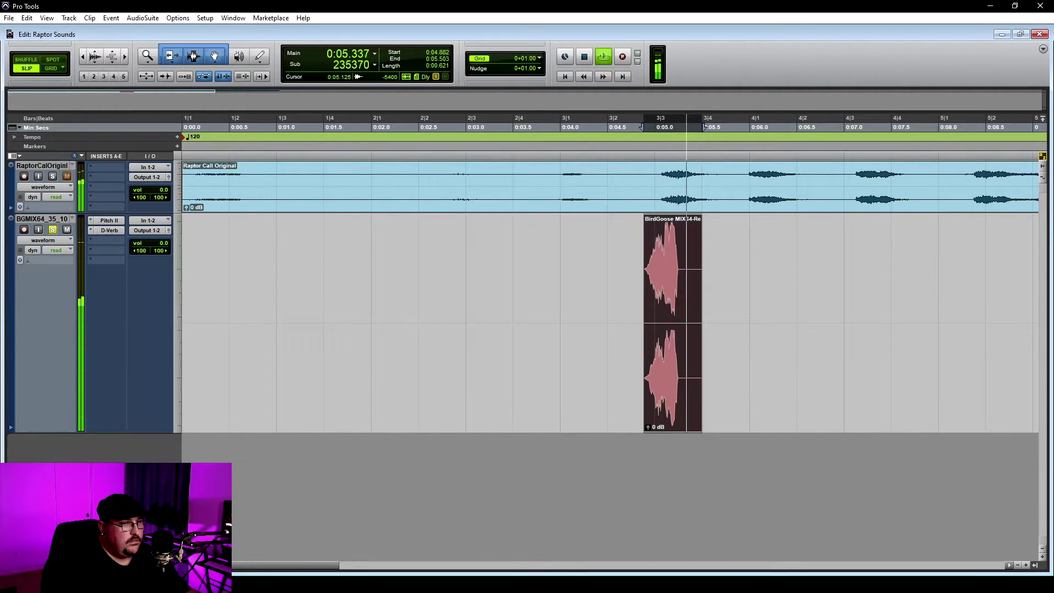
pyautogui.press('space')
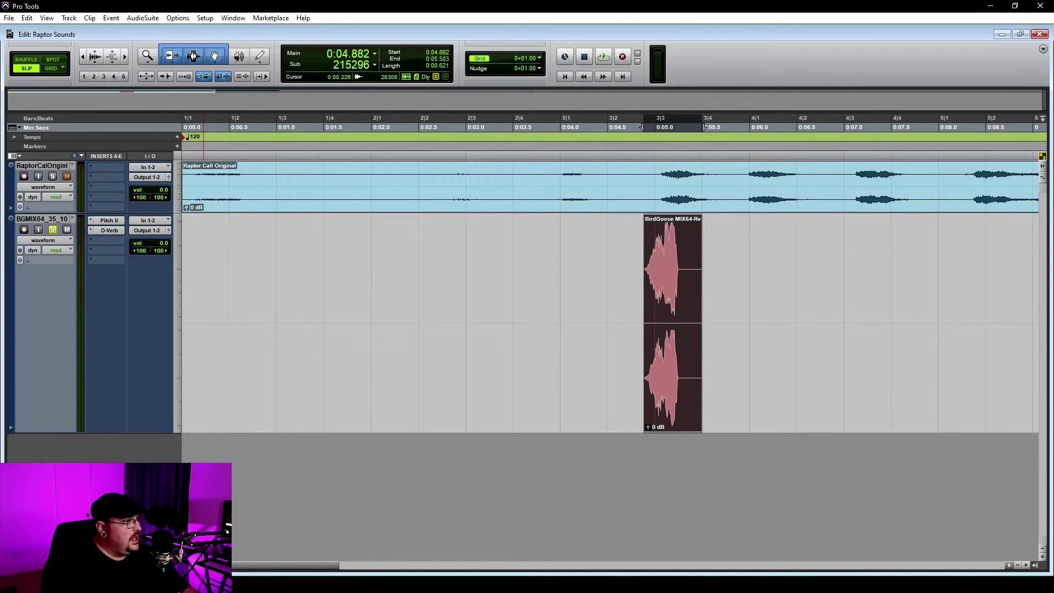
# Step: Duplicate the goose track once with all its data, and reduce the height of both goose tracks so all tracks fit in view
pyautogui.rightClick(47, 218)
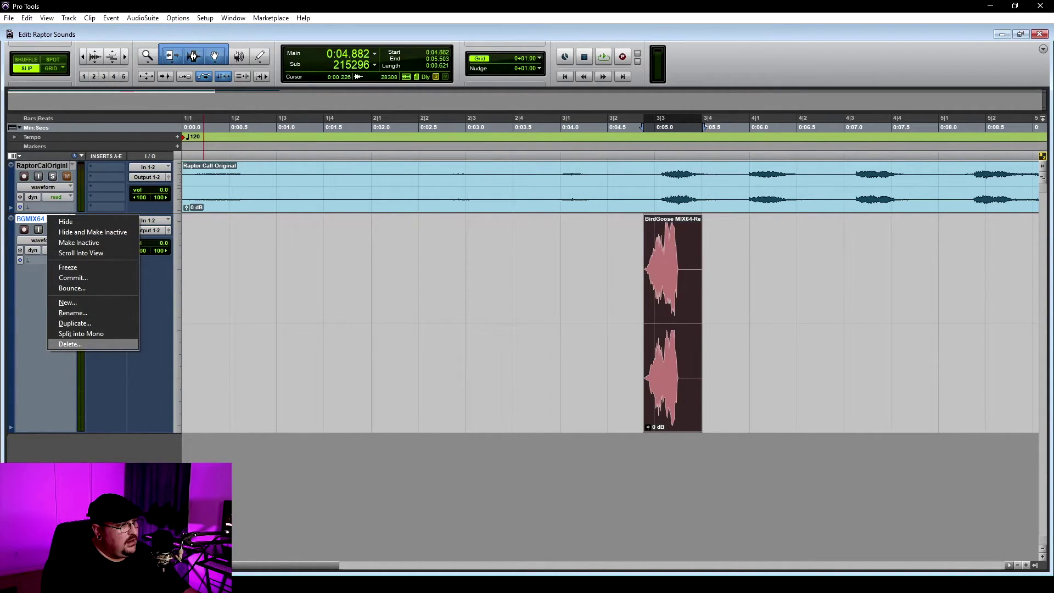
pyautogui.click(74, 322)
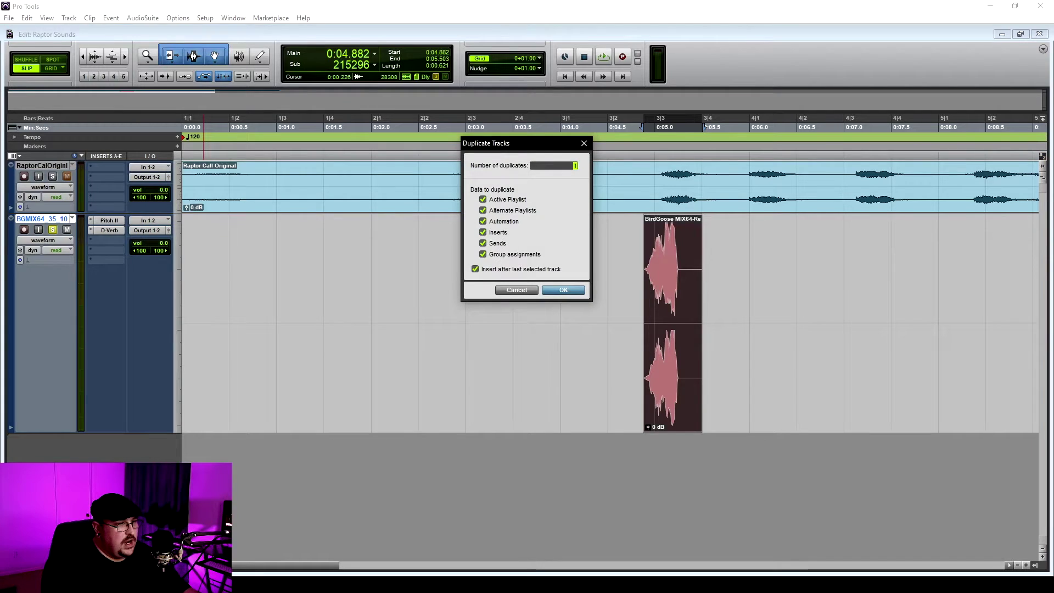
pyautogui.press('Return')
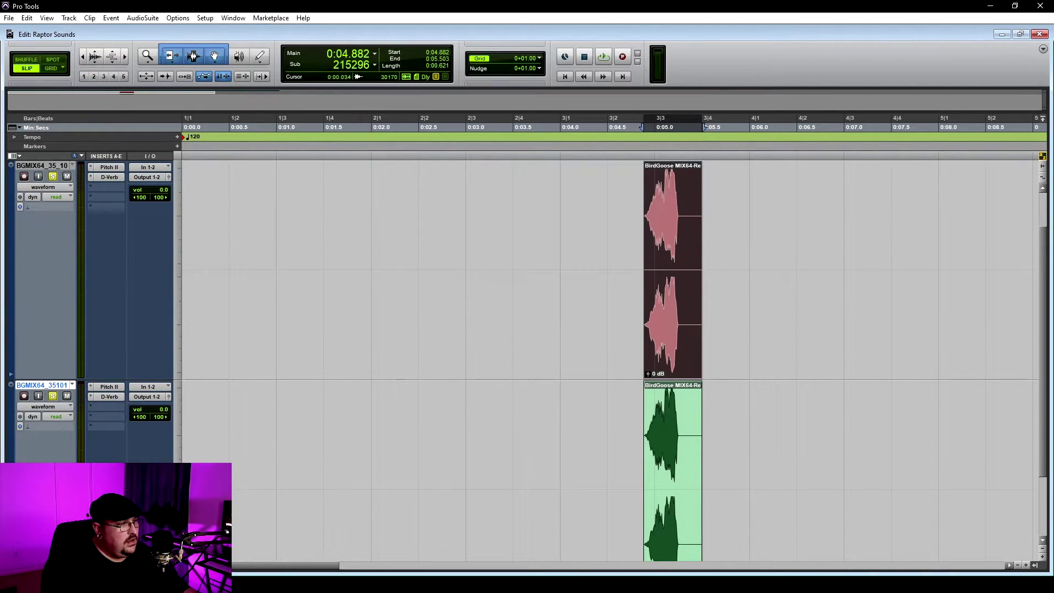
pyautogui.moveTo(45, 378); pyautogui.dragTo(45, 286)
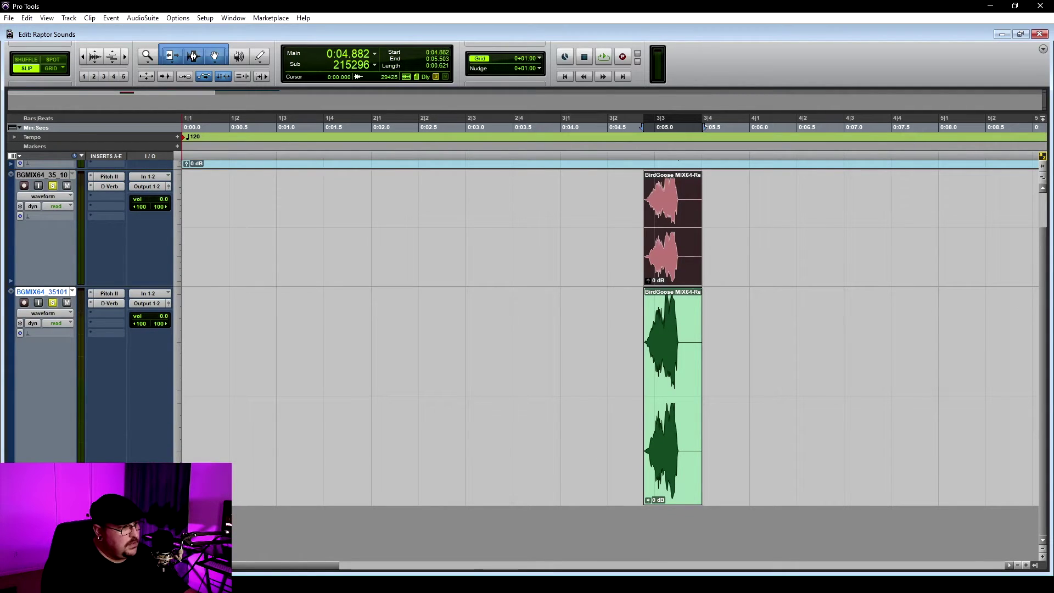
pyautogui.scroll(5, 609, 329)
pyautogui.moveTo(45, 458); pyautogui.dragTo(45, 447)
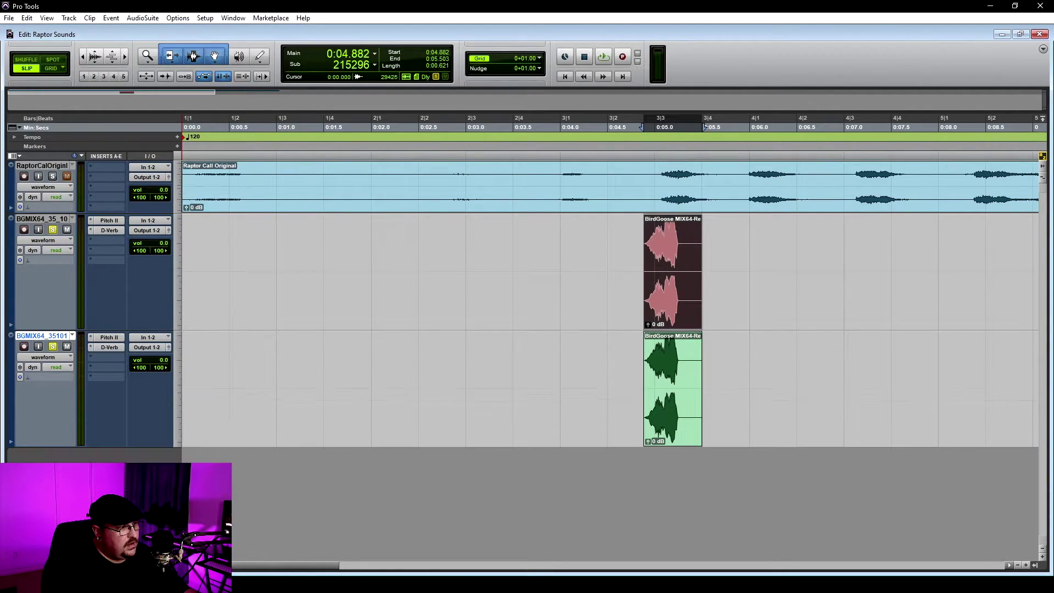
# Step: Render AudioSuite Reverse on the duplicate track's BirdGoose clip so it plays forward, and close the plug-in window
pyautogui.click(675, 409)
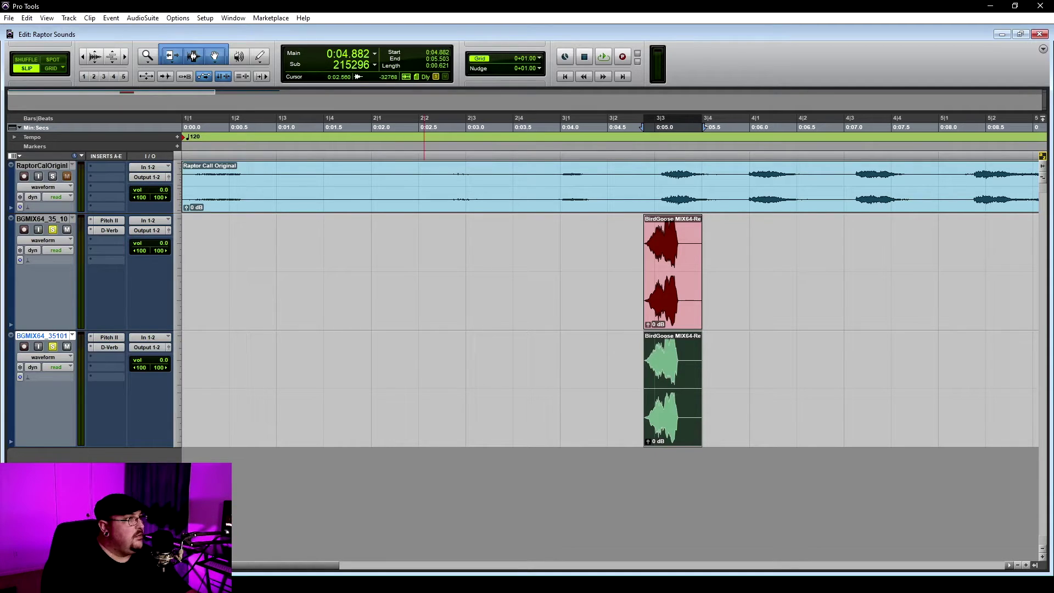
pyautogui.click(142, 18)
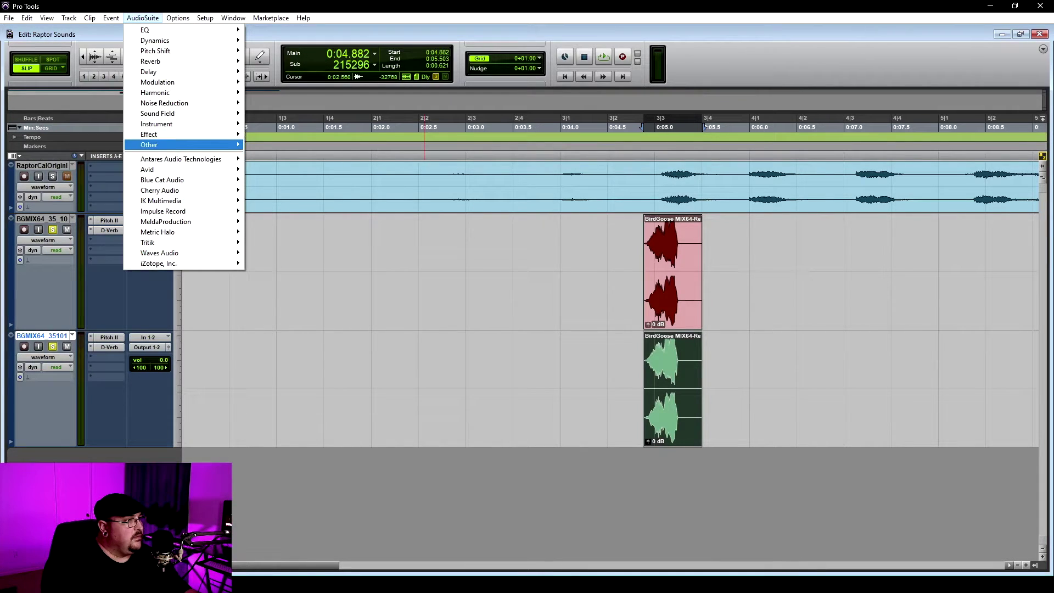
pyautogui.moveTo(149, 145)
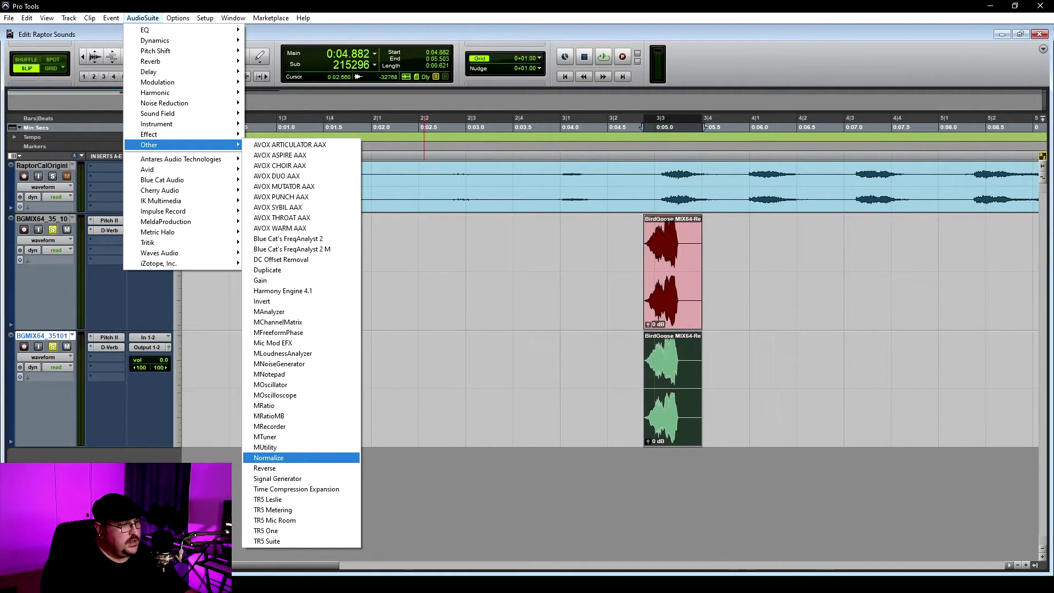
pyautogui.click(265, 467)
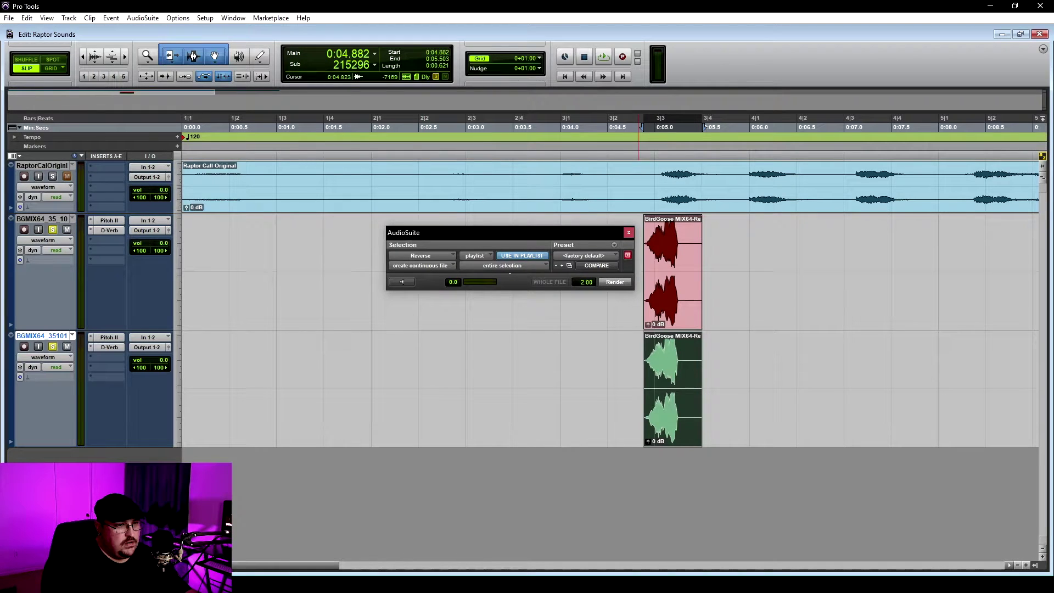
pyautogui.click(628, 233)
# Step: Select the range from 4.673 to 5.712 seconds around the goose clips and play the reversed and forward layers together
pyautogui.moveTo(623, 275); pyautogui.dragTo(721, 274)
pyautogui.press('space')
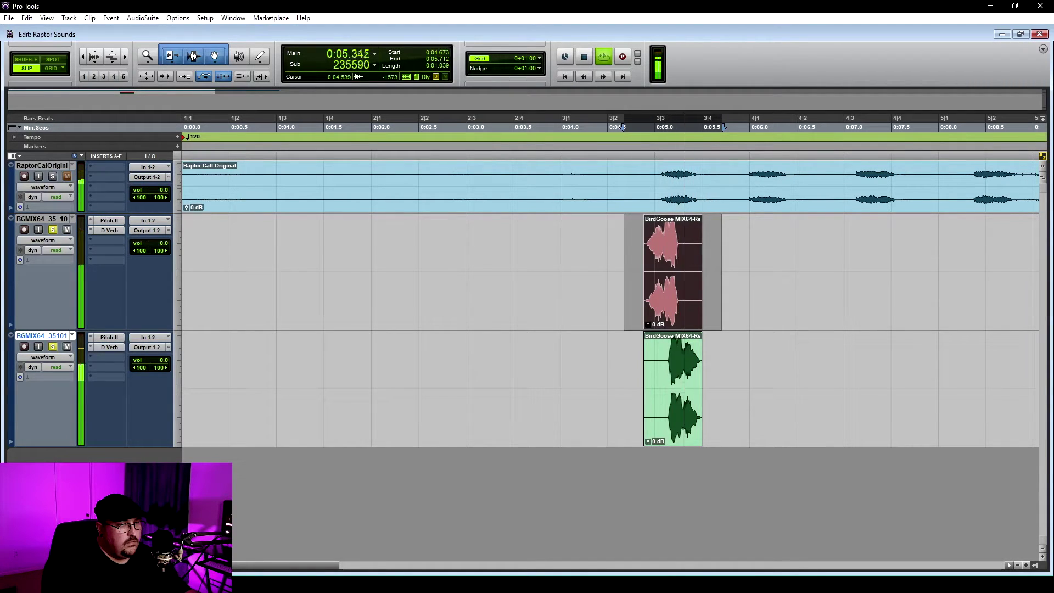
pyautogui.press('space')
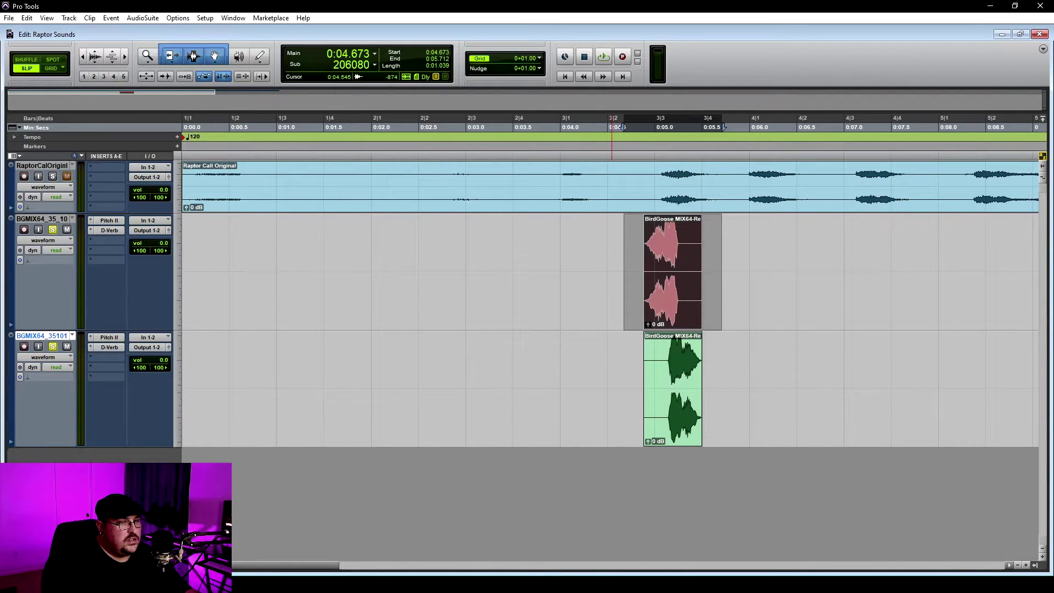
pyautogui.press('space')
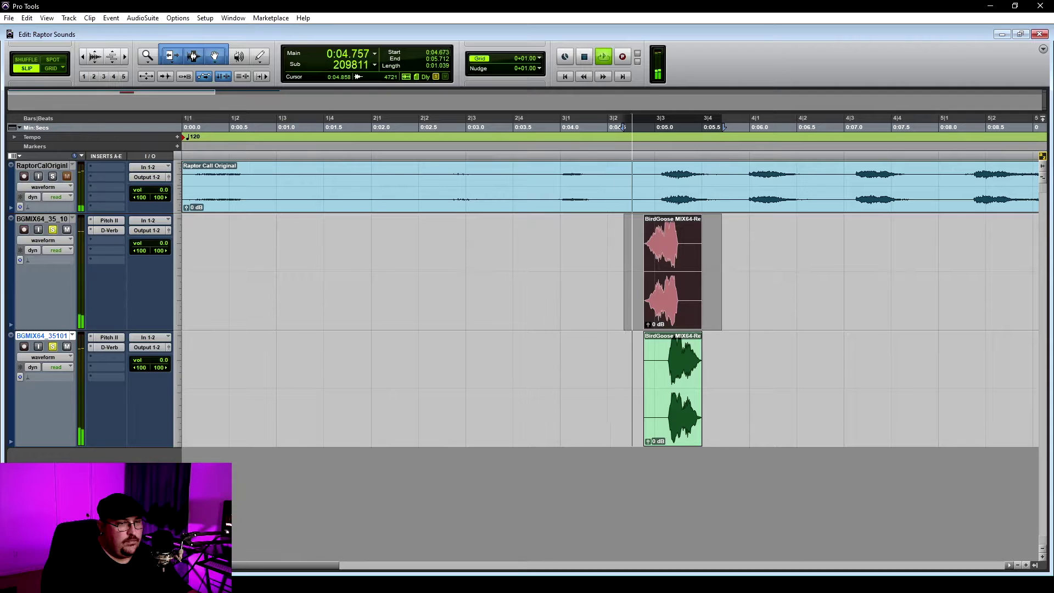
pyautogui.press('space')
# Step: Compare the original raptor call with the two goose layers by playing each in turn over 4.940 to 5.886 seconds
pyautogui.click(52, 229)
pyautogui.click(53, 346)
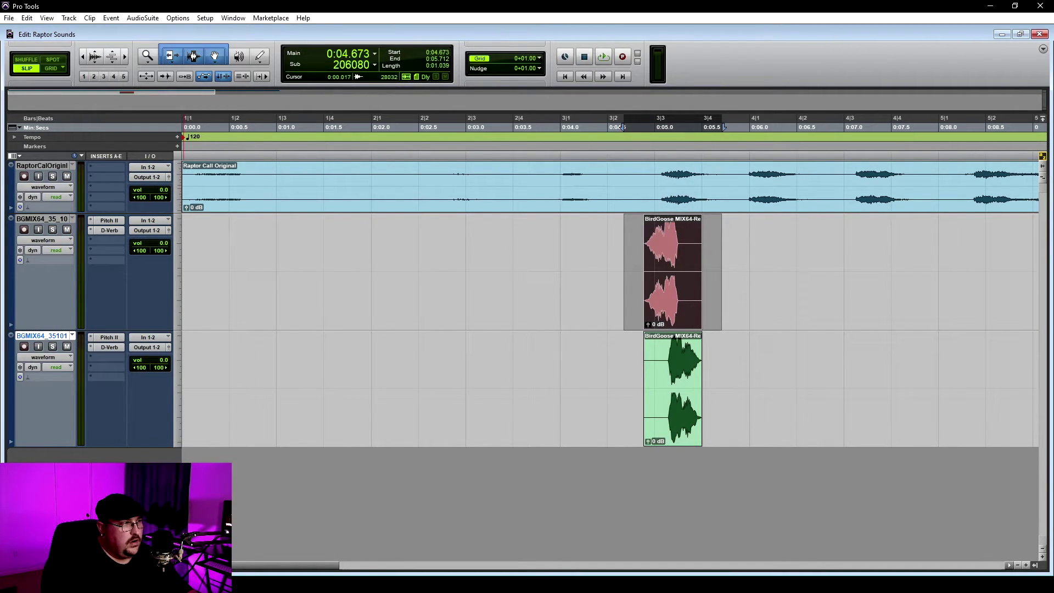
pyautogui.click(52, 176)
pyautogui.moveTo(649, 127); pyautogui.dragTo(739, 127)
pyautogui.press('space')
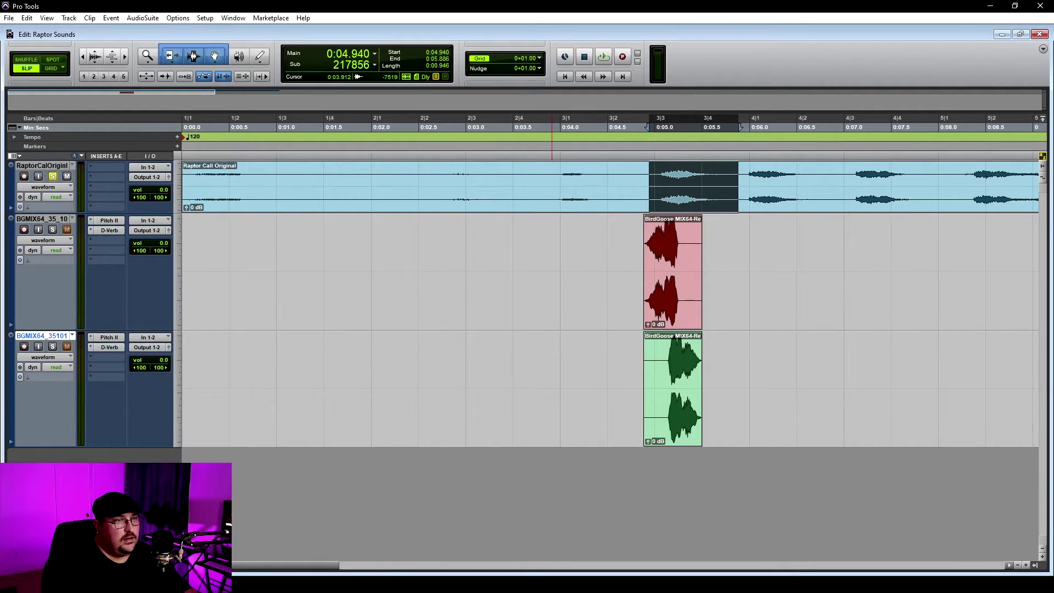
pyautogui.press('space')
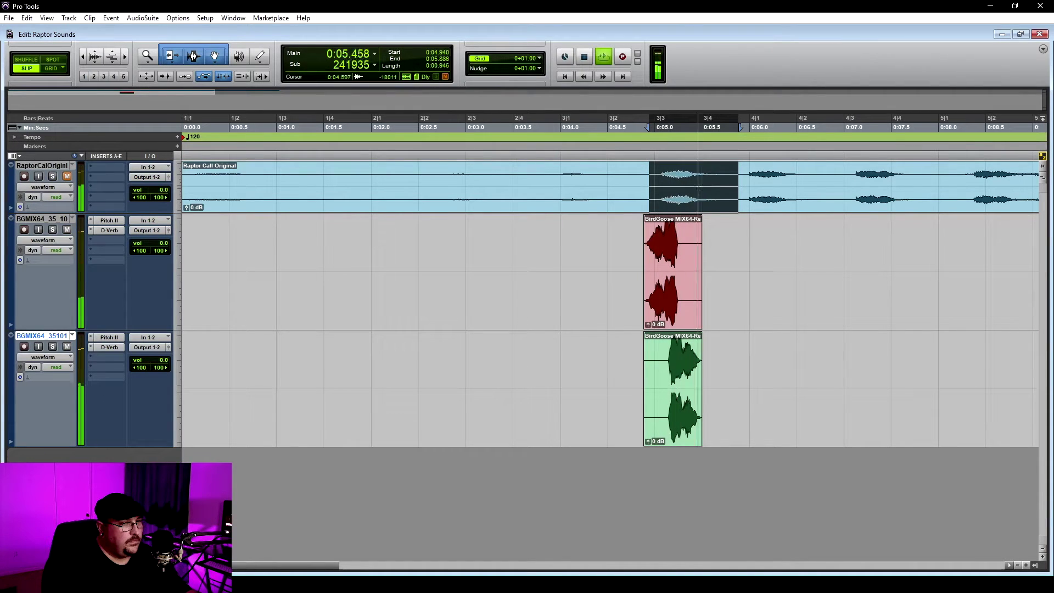
pyautogui.press('space')
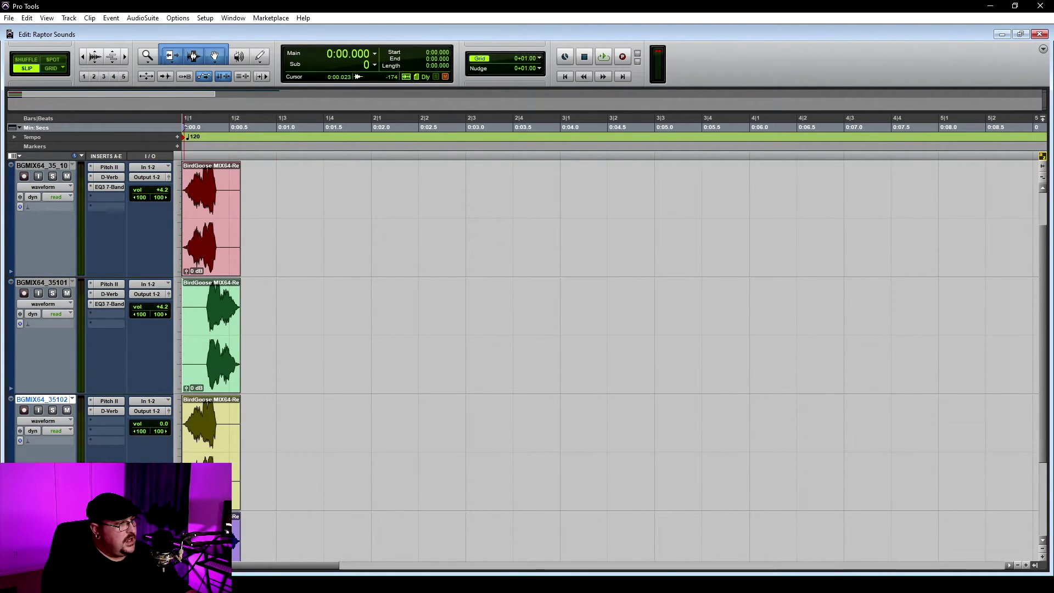
# Step: Compare the Pitch II settings of the first goose track and the BGMIX64_35102 track side by side
pyautogui.click(109, 401)
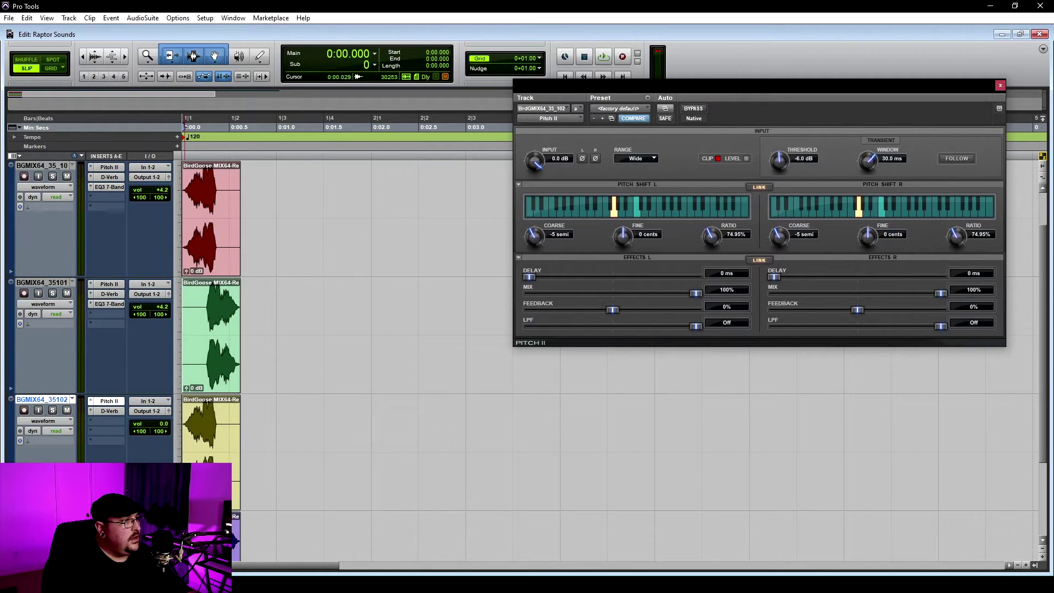
pyautogui.click(109, 168)
pyautogui.moveTo(701, 87); pyautogui.dragTo(206, 88)
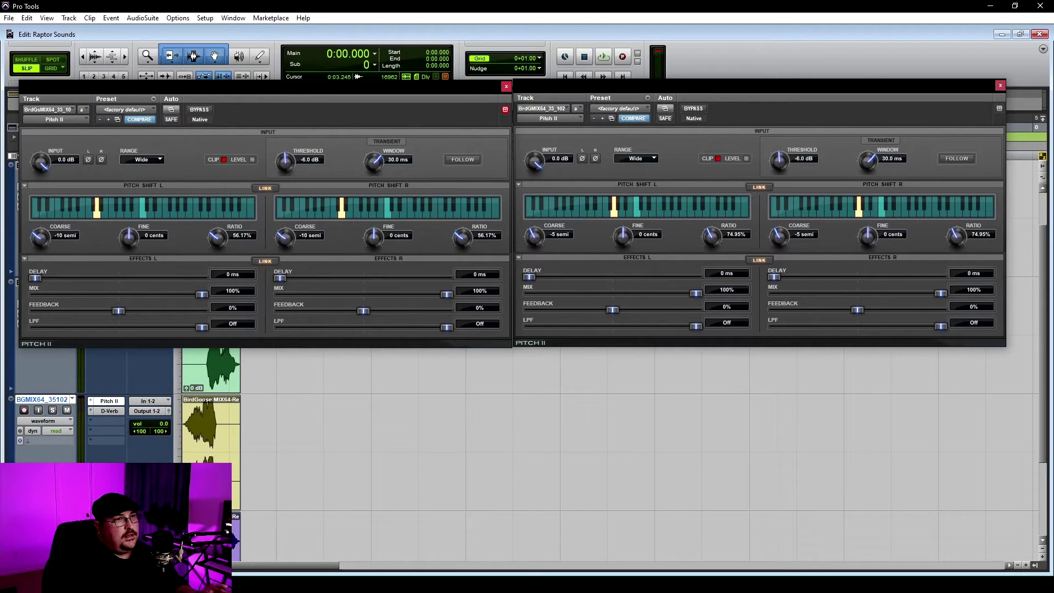
pyautogui.click(506, 86)
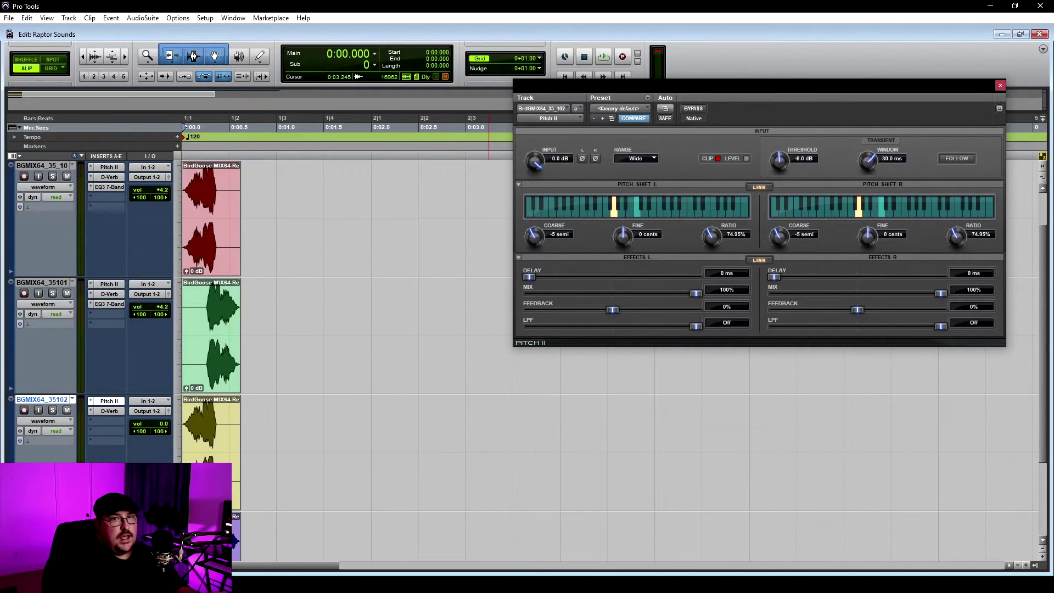
pyautogui.click(999, 85)
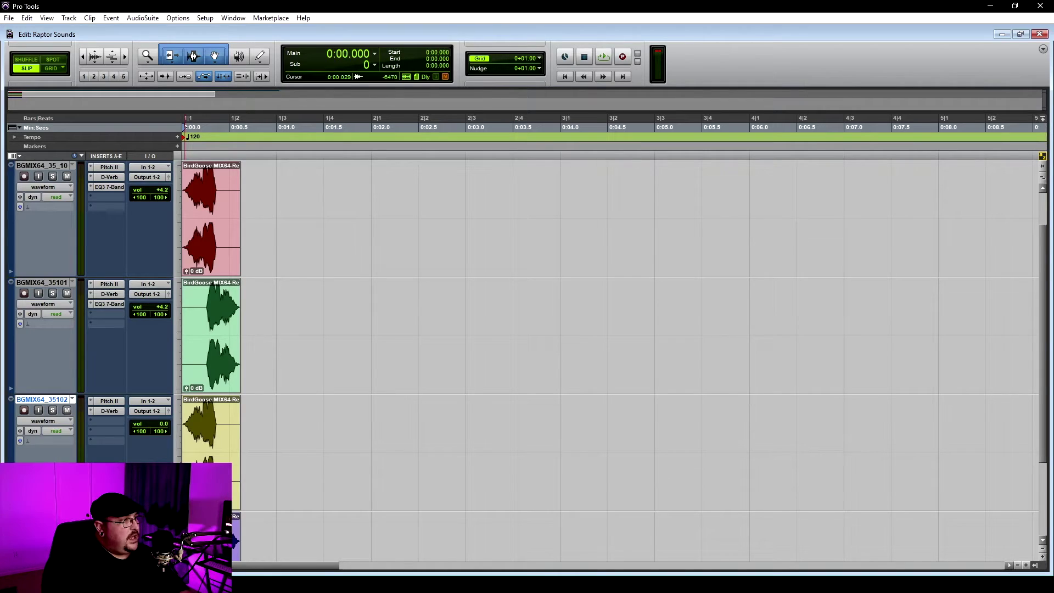
# Step: Examine the EQ3 7-Band filter settings on the first goose track
pyautogui.click(109, 186)
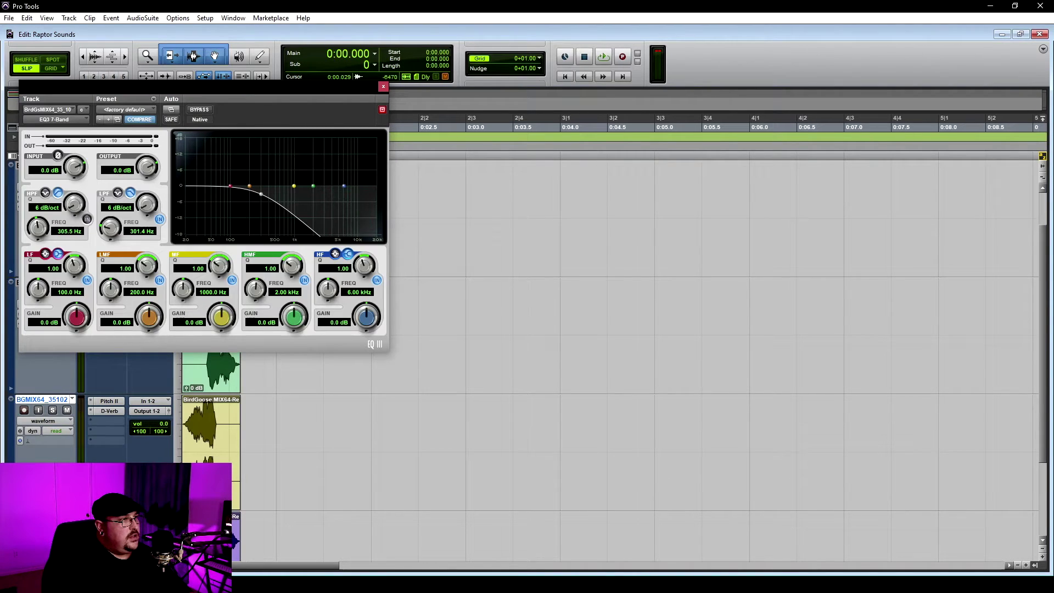
pyautogui.moveTo(280, 95); pyautogui.dragTo(675, 145)
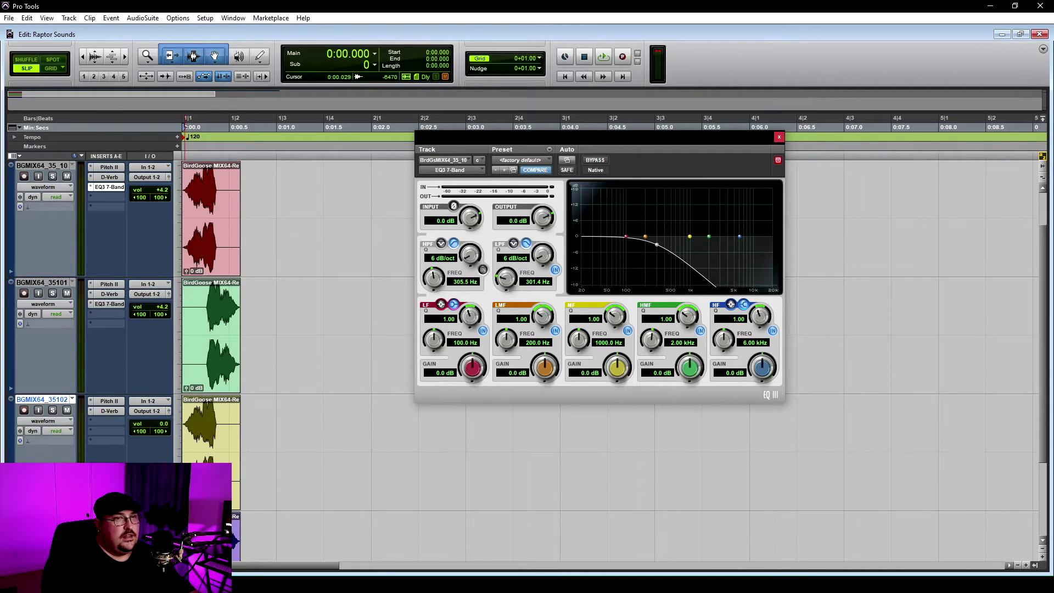
pyautogui.click(778, 136)
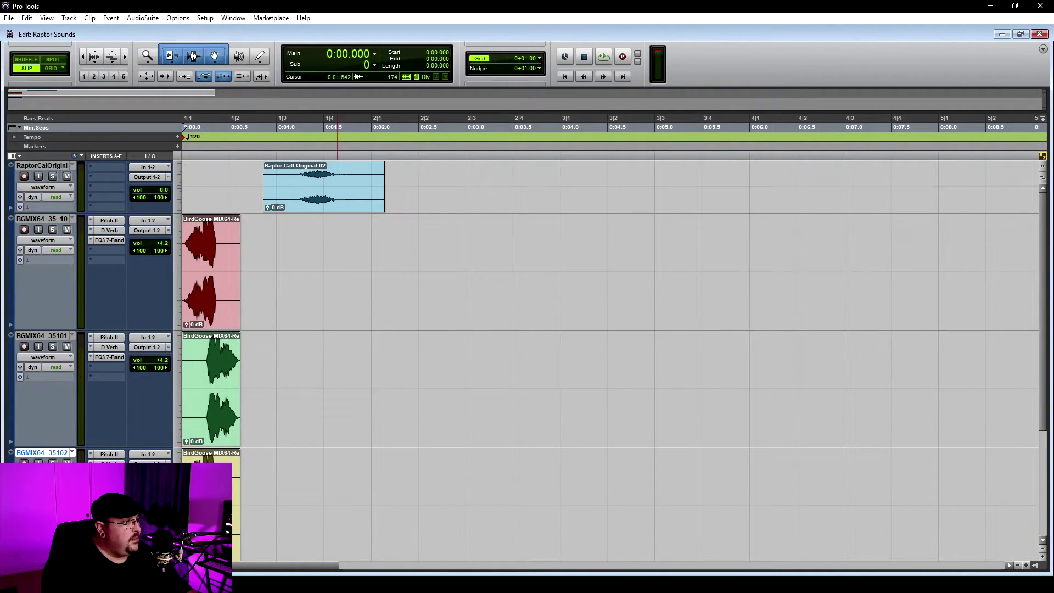
# Step: Play the session from the start twice to compare the full-length goose layers with the original raptor call
pyautogui.press('space')
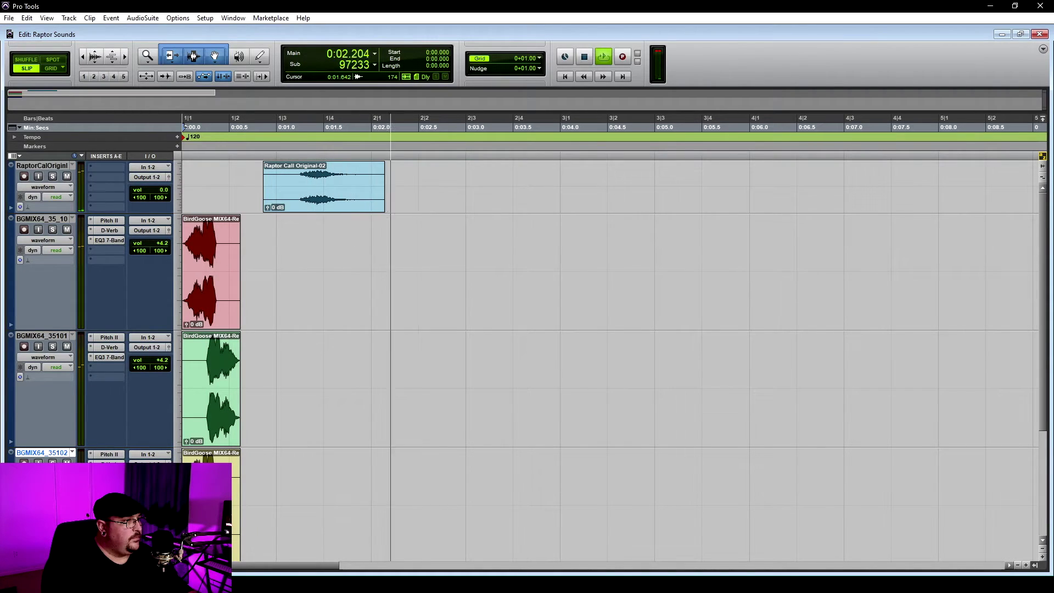
pyautogui.press('space')
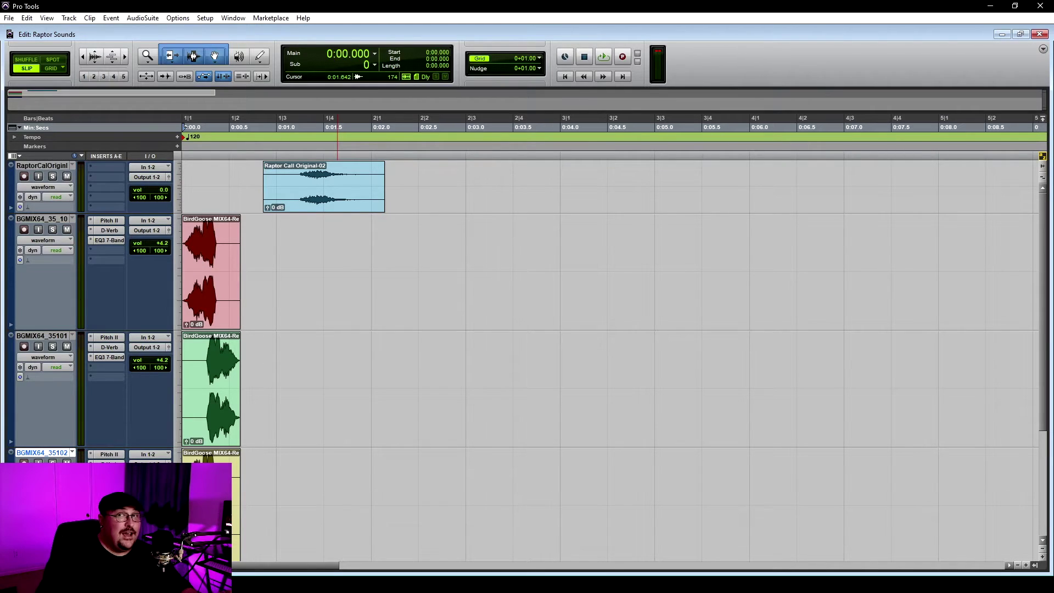
pyautogui.press('space')
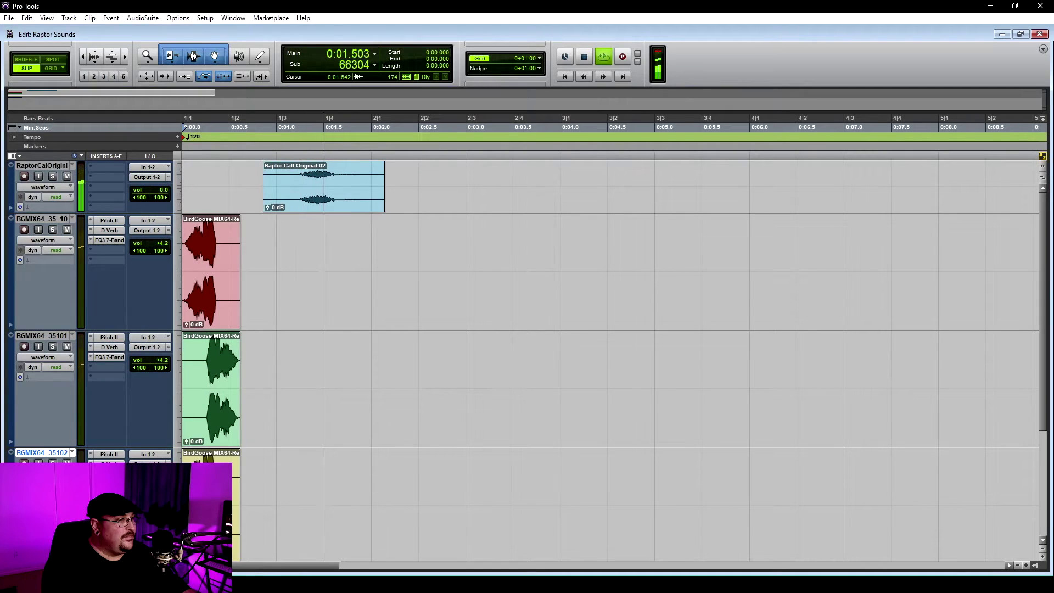
pyautogui.press('space')
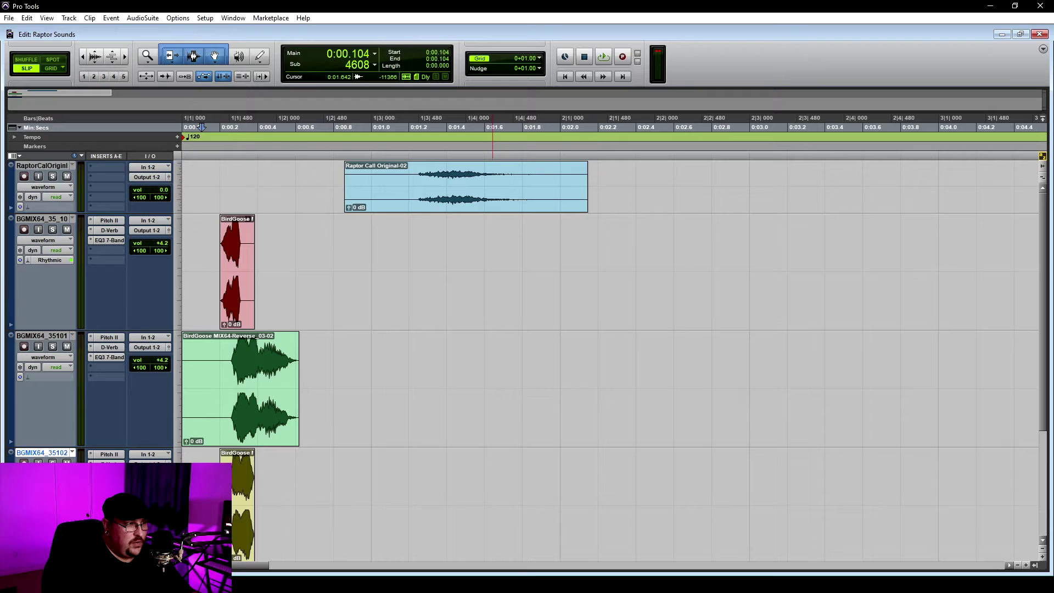
# Step: Play from 0.104 seconds to compare the layered mix containing the shortened goose clips with the original raptor call
pyautogui.press('space')
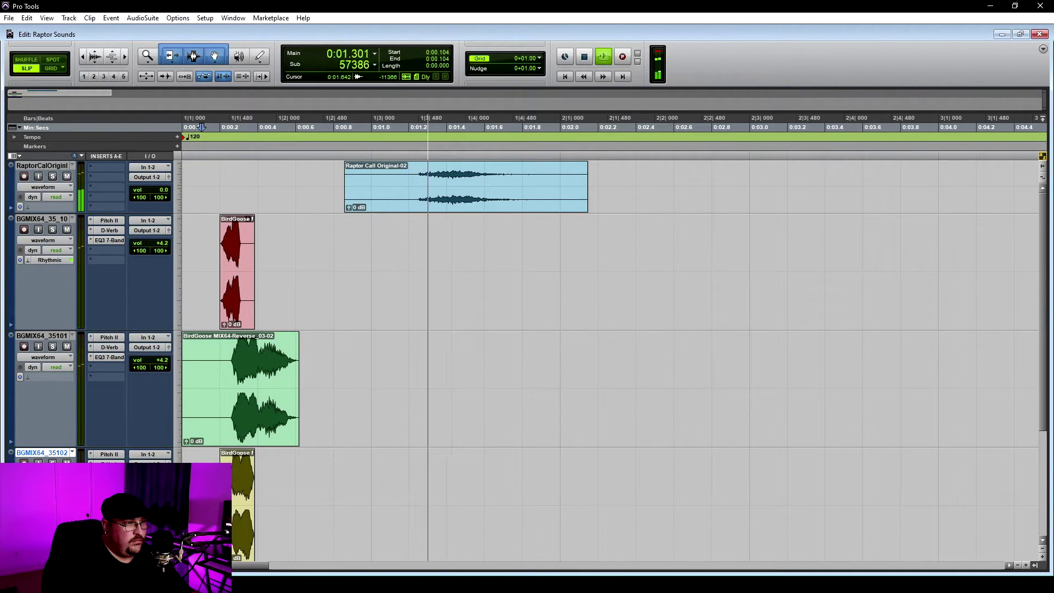
pyautogui.press('space')
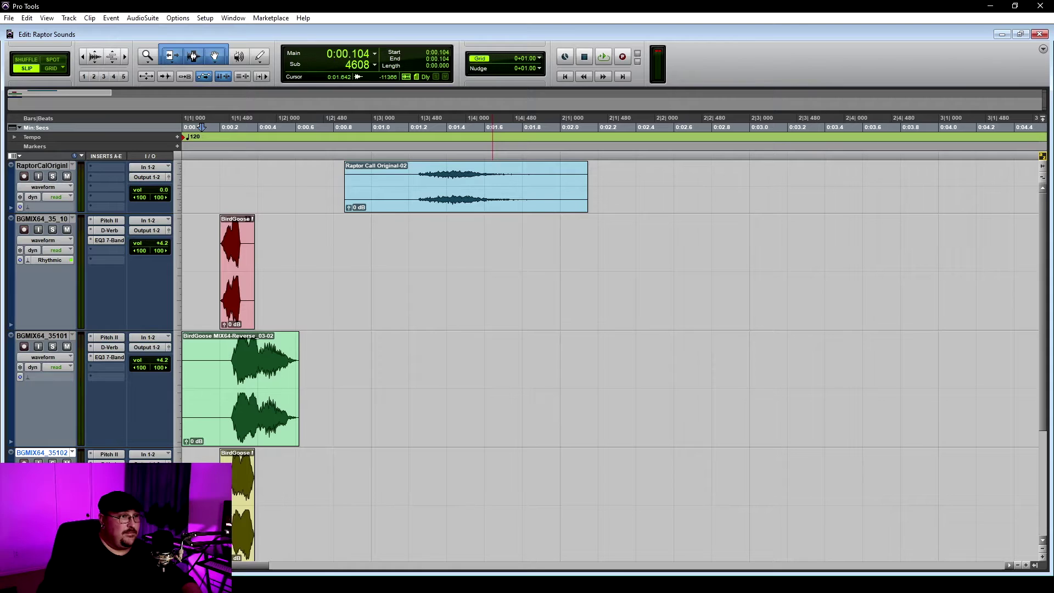
pyautogui.scroll(-1, 201, 127)
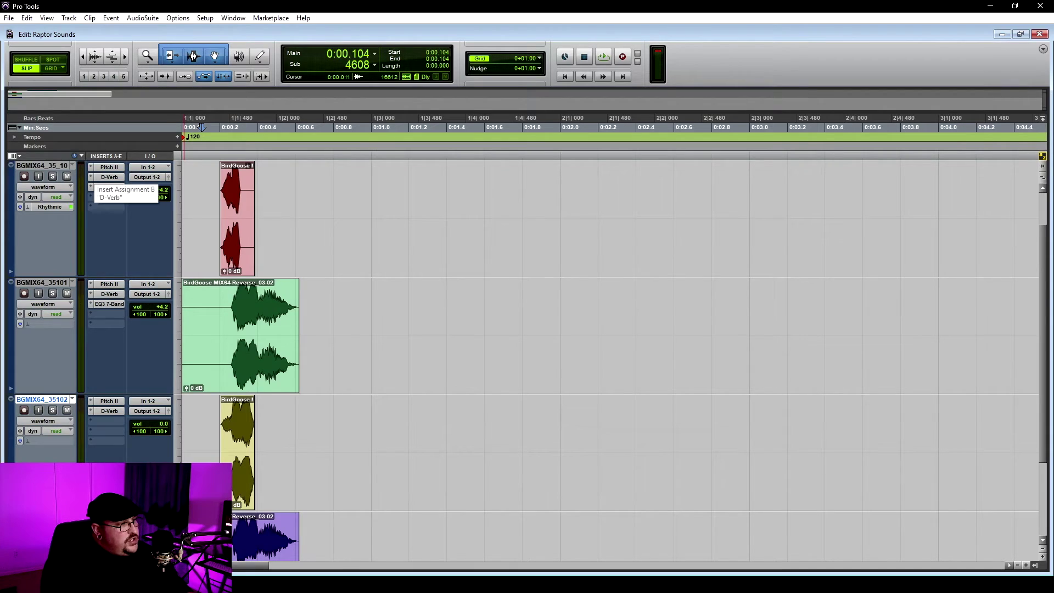
# Step: Set the D-Verb wet/dry mix on the first goose track, BGMIX64_35_10, to 17%
pyautogui.click(109, 177)
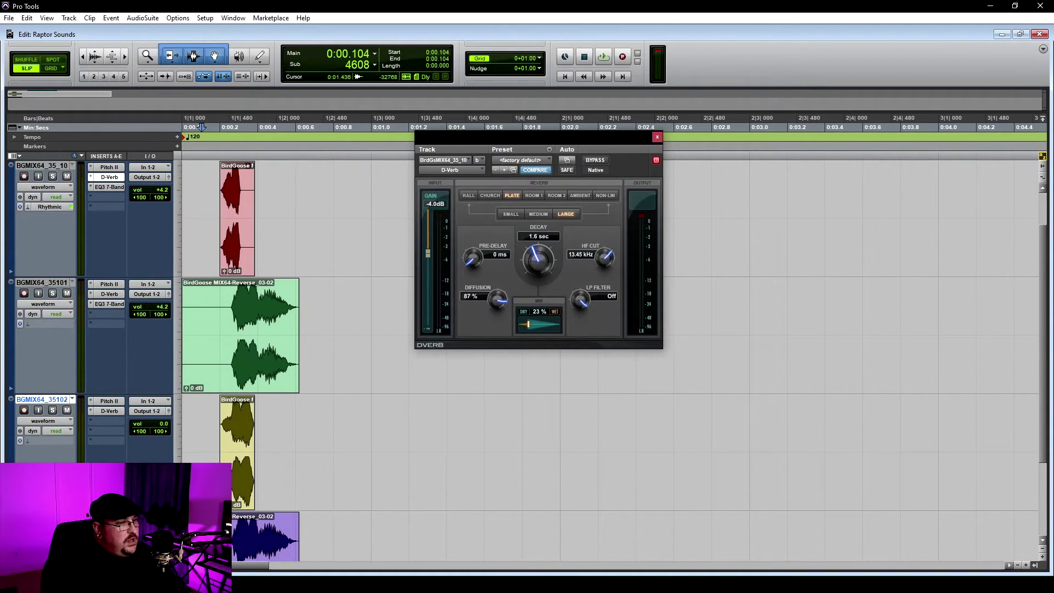
pyautogui.moveTo(528, 323); pyautogui.dragTo(525, 323)
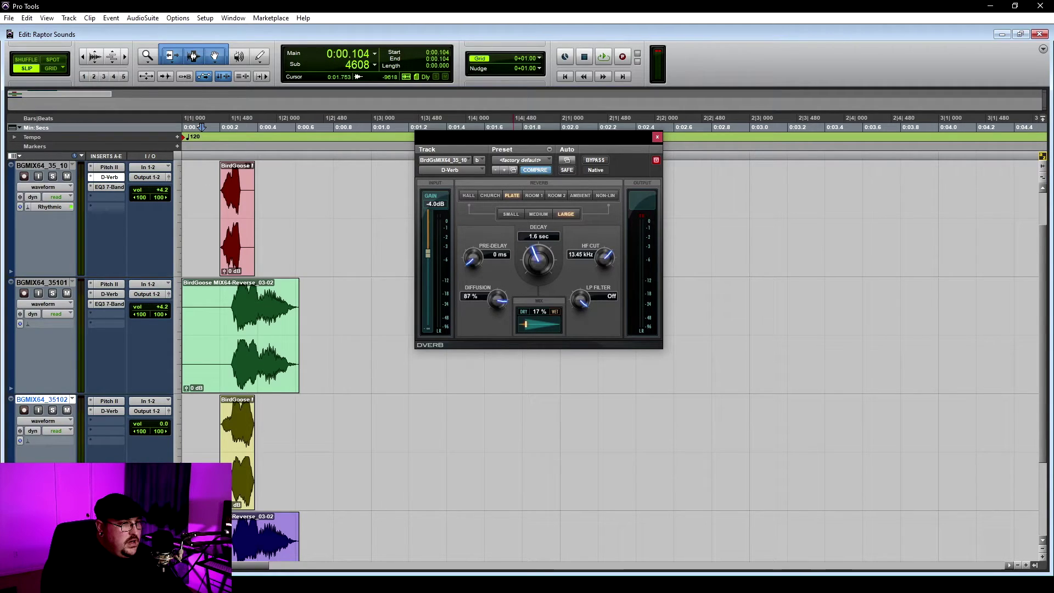
pyautogui.click(657, 136)
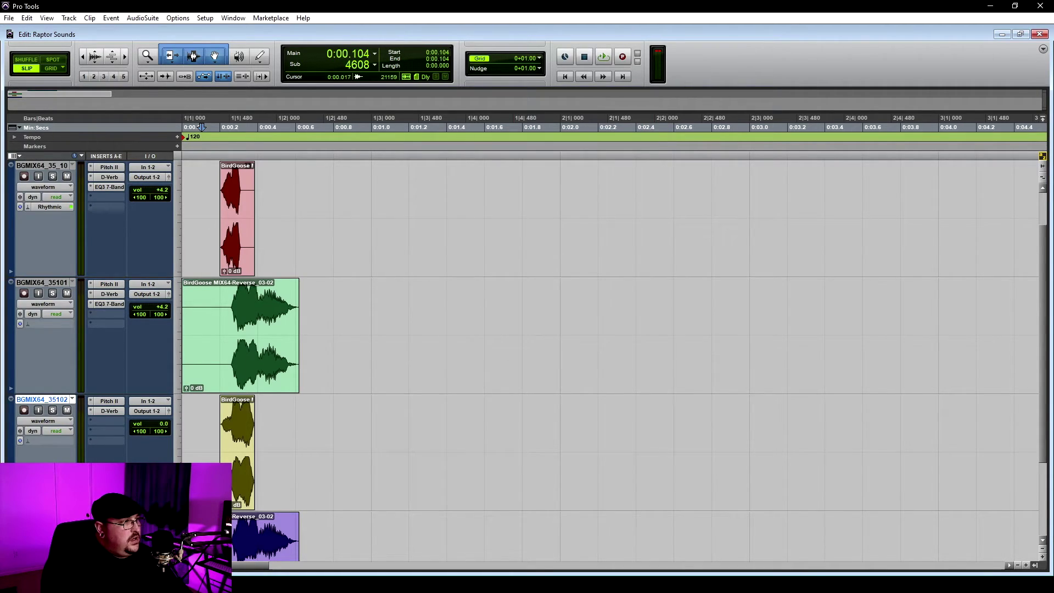
# Step: Replace the D-Verb inserts on tracks BGMIX64_35101 and BGMIX64_35102 with copies of the first goose track's D-Verb
pyautogui.click(109, 294)
pyautogui.click(120, 297)
pyautogui.click(110, 410)
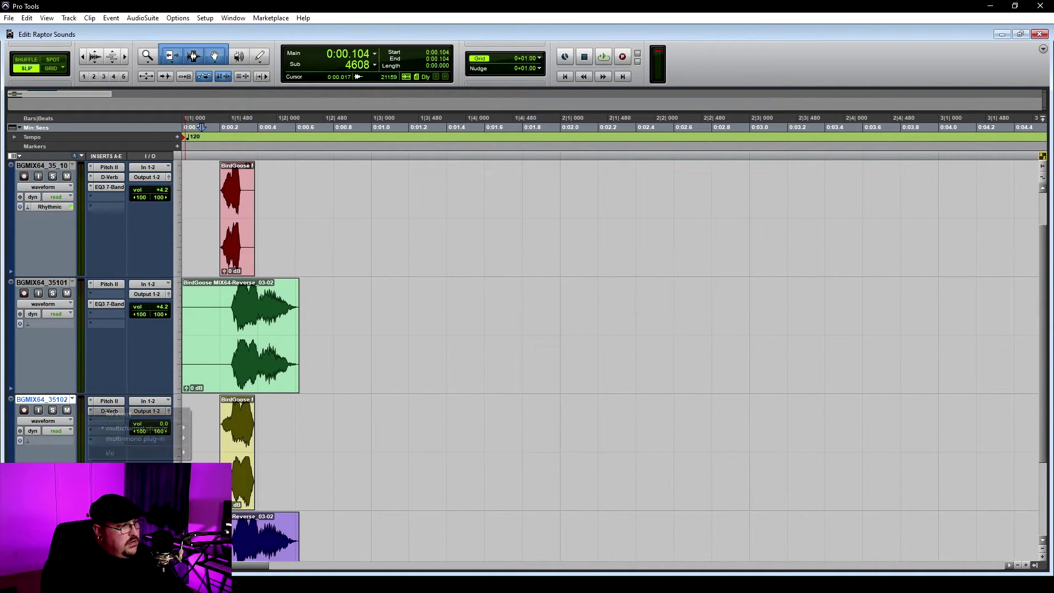
pyautogui.click(120, 413)
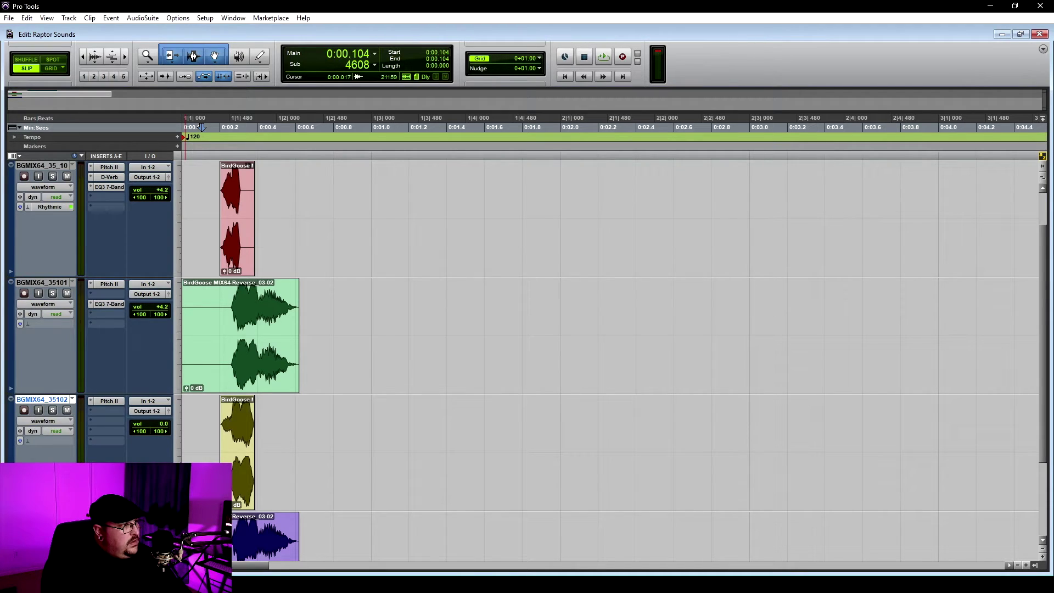
pyautogui.moveTo(109, 178); pyautogui.dragTo(109, 410)
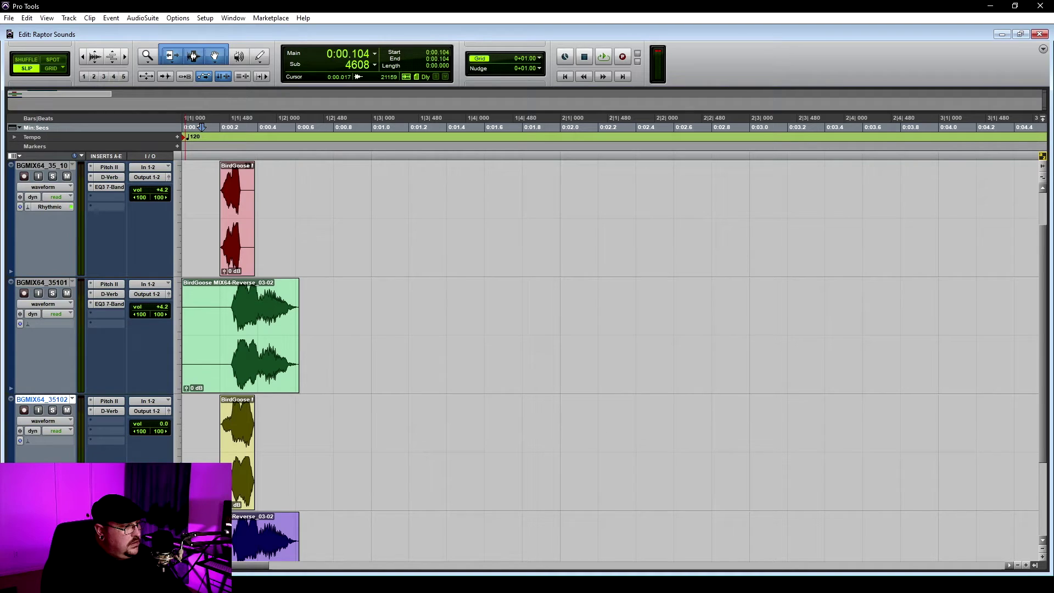
# Step: Play the goose layers with the revised reverb from 0.104 seconds against the original raptor call, and move the playback start to 1.015 seconds
pyautogui.press('space')
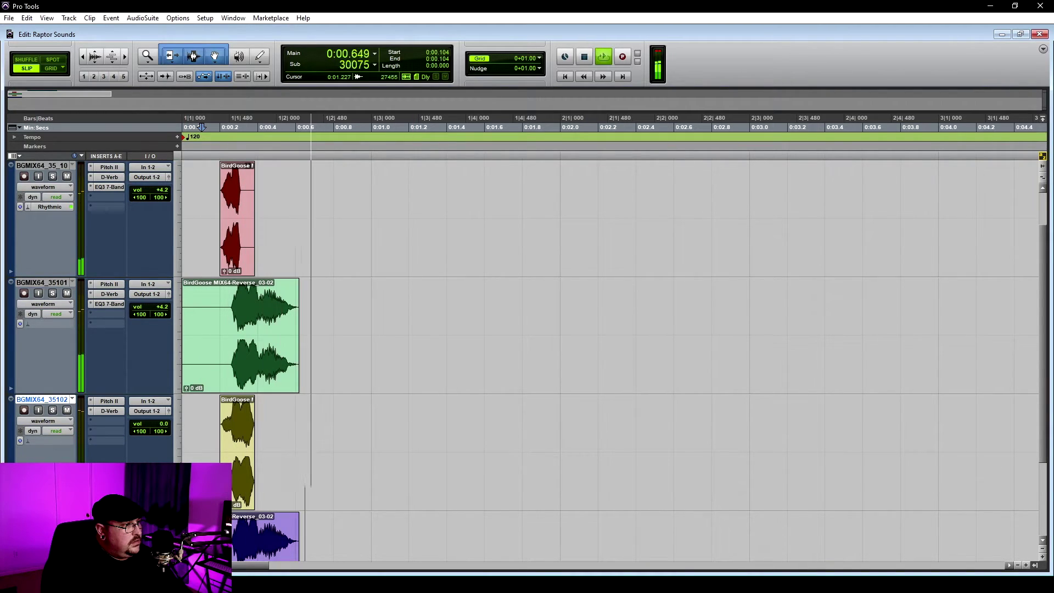
pyautogui.press('space')
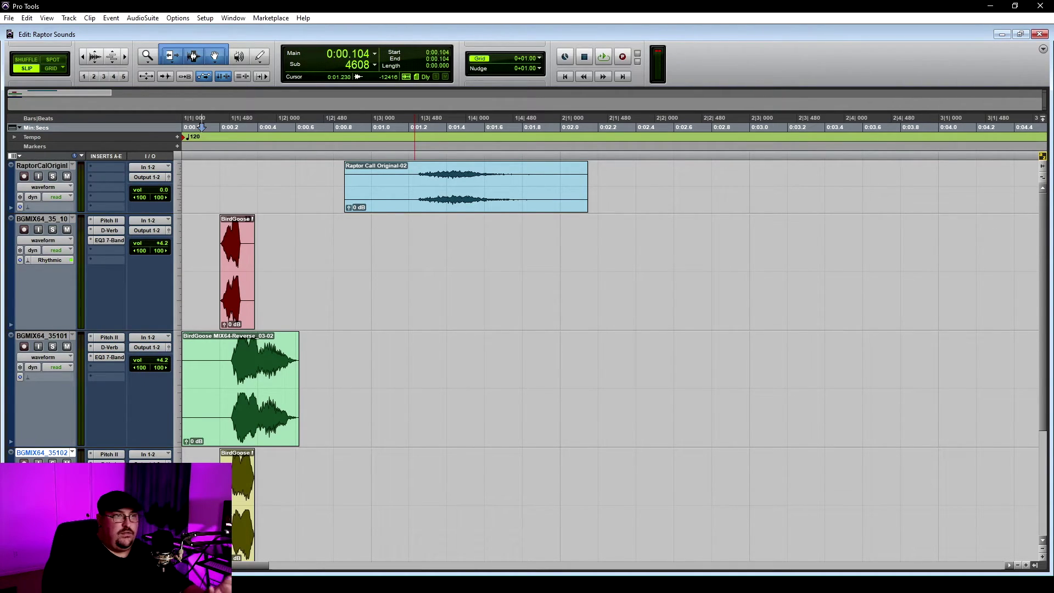
pyautogui.press('space')
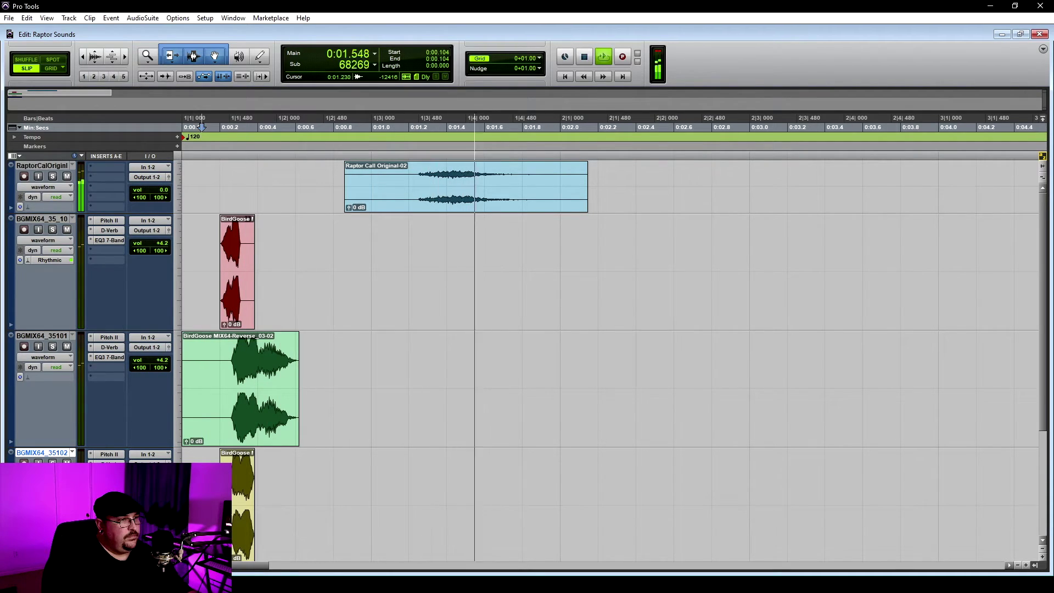
pyautogui.click(373, 127)
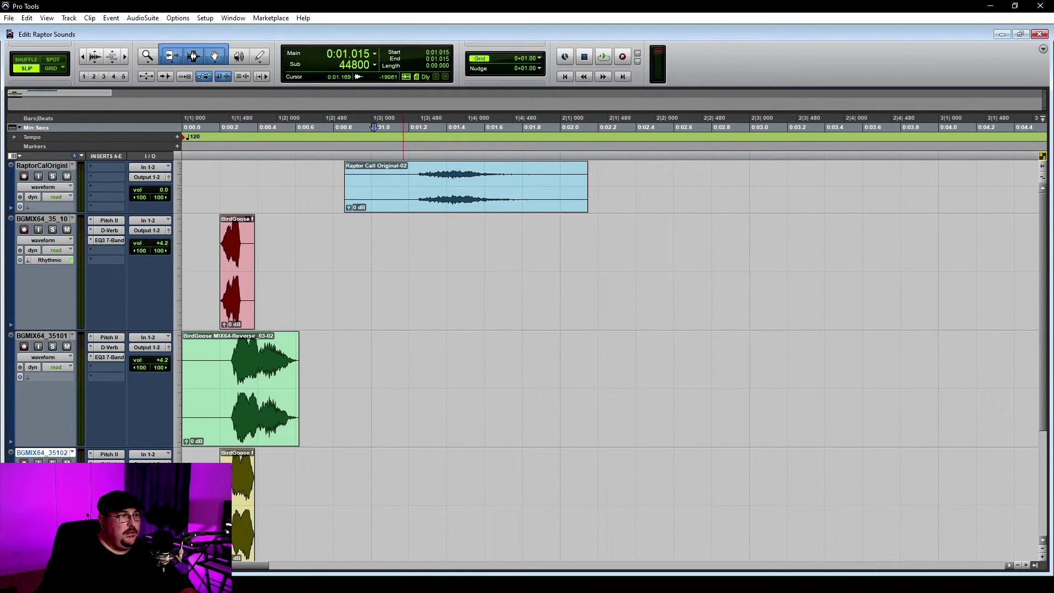
# Step: Compare the EQ3 7-Band filter settings of the BGMIX64_35101 and BGMIX64_35102 tracks side by side
pyautogui.scroll(-3, 405, 329)
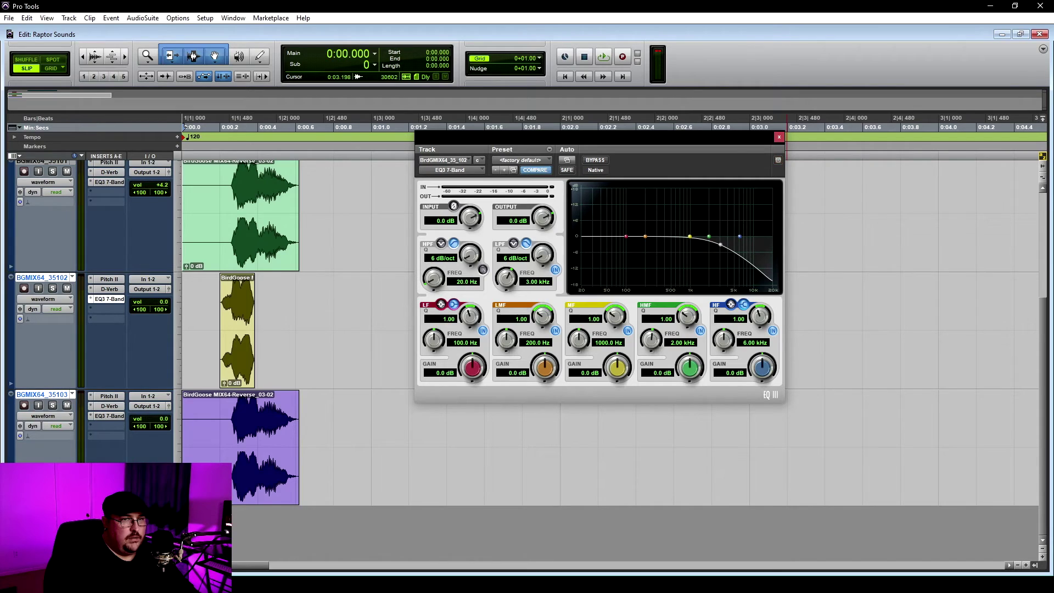
pyautogui.moveTo(695, 140); pyautogui.dragTo(900, 49)
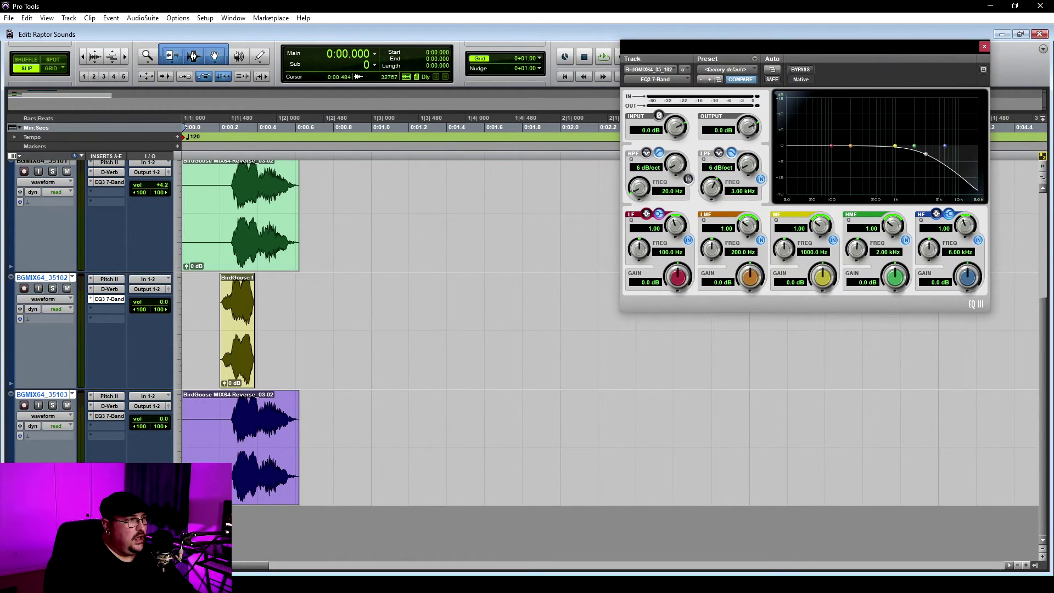
pyautogui.click(109, 182)
pyautogui.moveTo(664, 139); pyautogui.dragTo(450, 55)
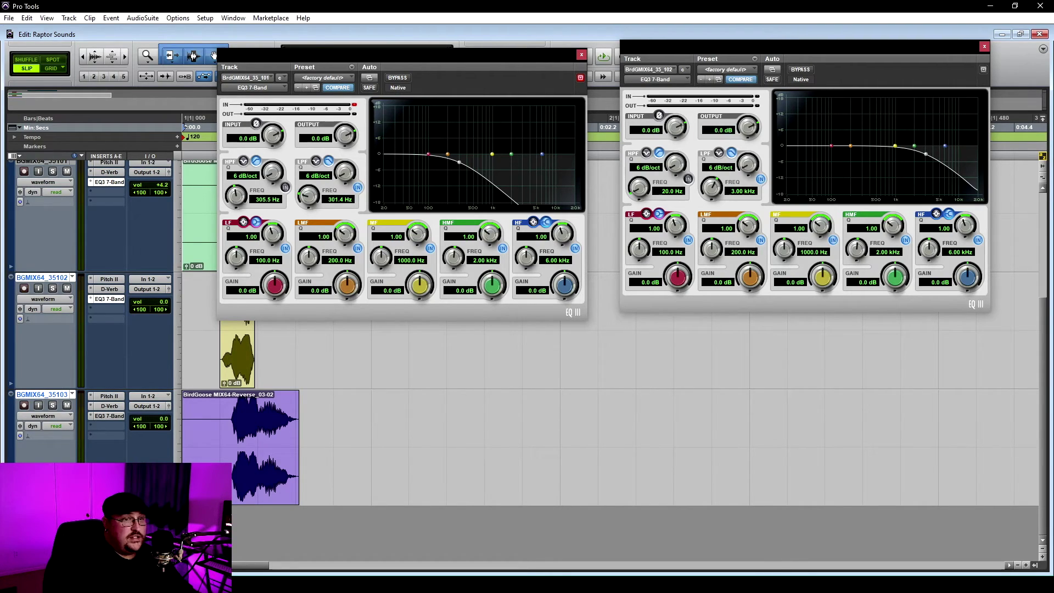
pyautogui.moveTo(792, 49); pyautogui.dragTo(783, 58)
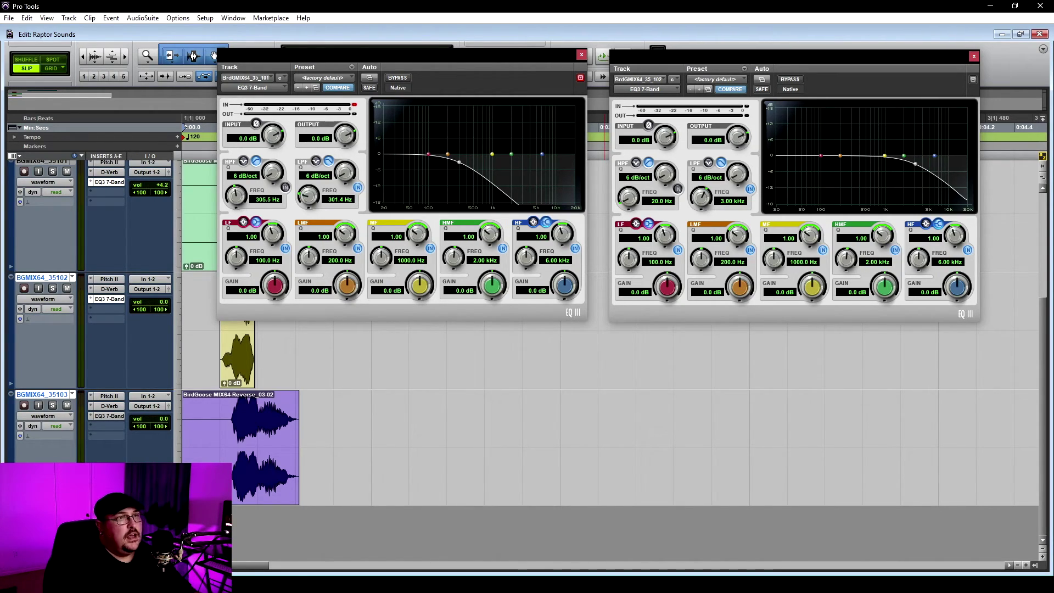
pyautogui.click(581, 54)
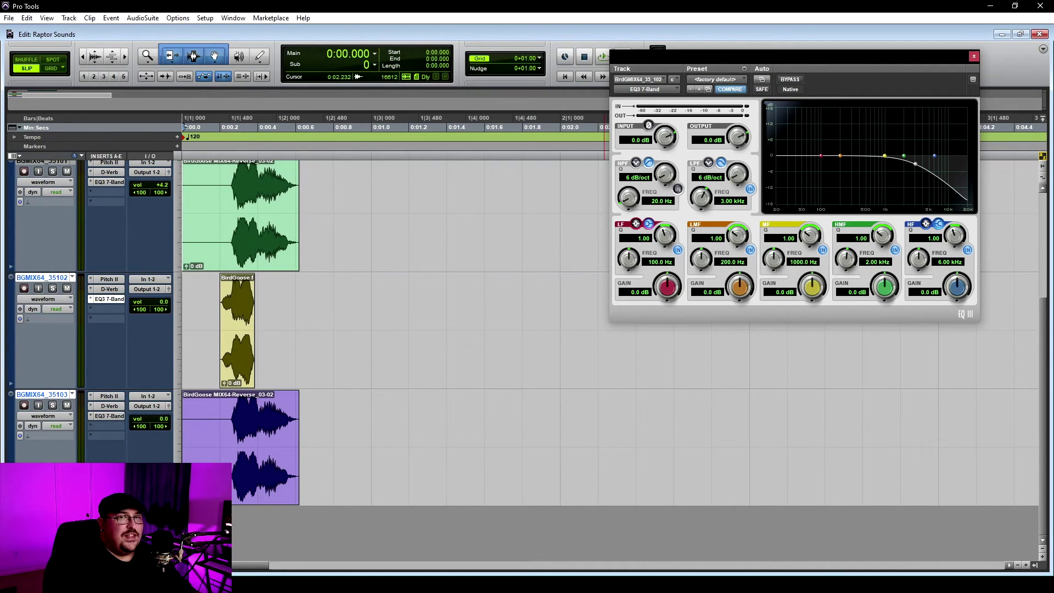
pyautogui.click(973, 56)
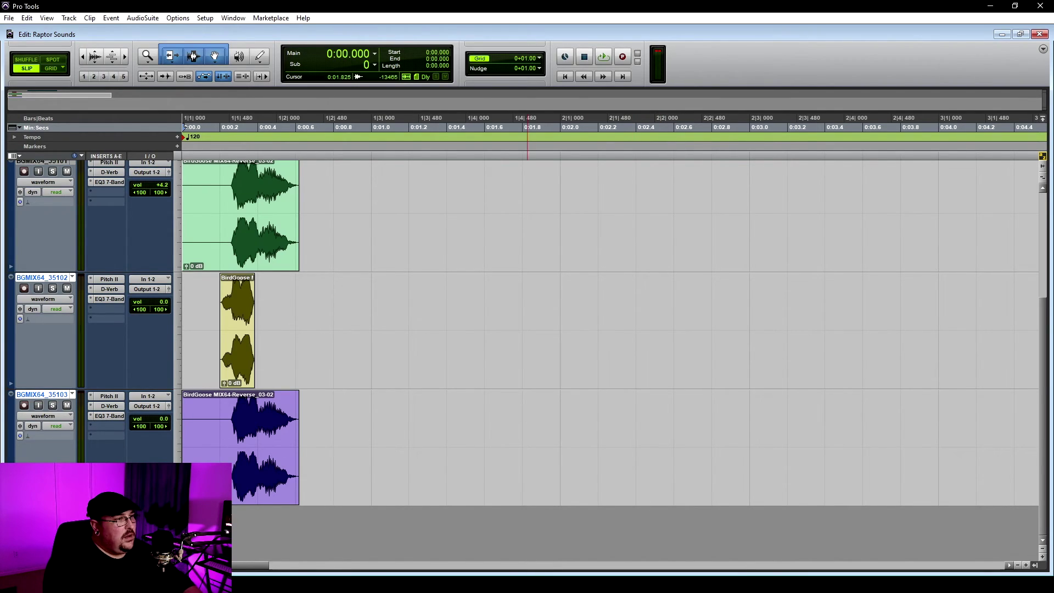
# Step: Play the session from the start to compare the equalized goose layers with the original raptor call
pyautogui.scroll(3, 520, 329)
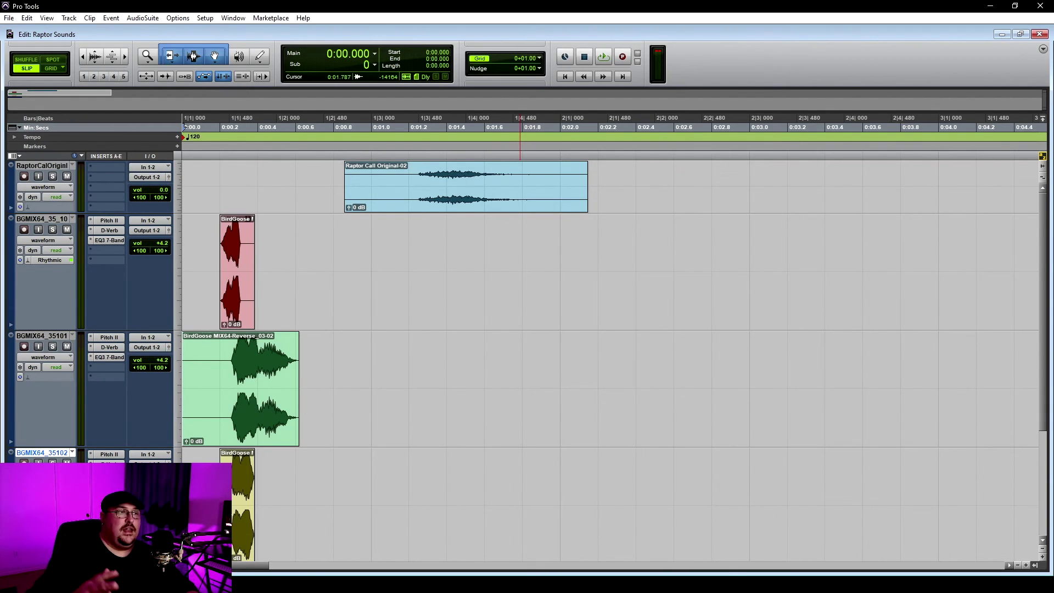
pyautogui.press('space')
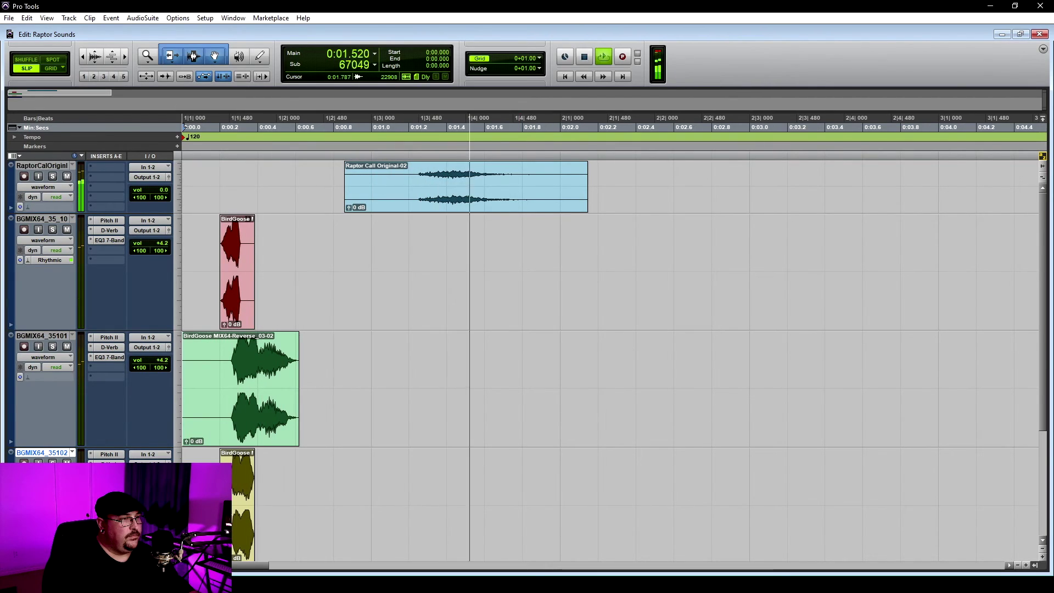
pyautogui.press('space')
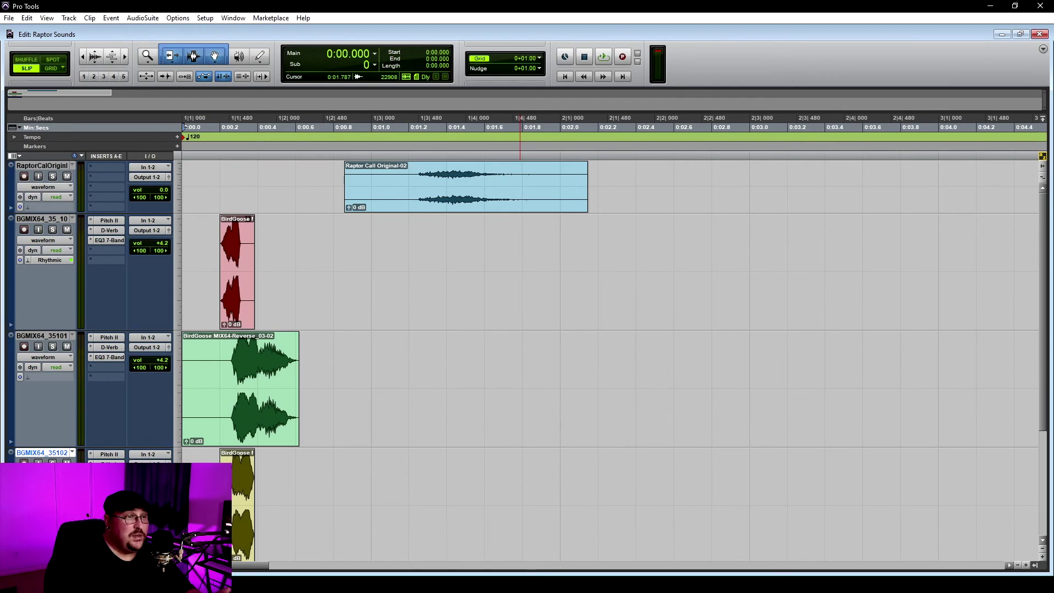